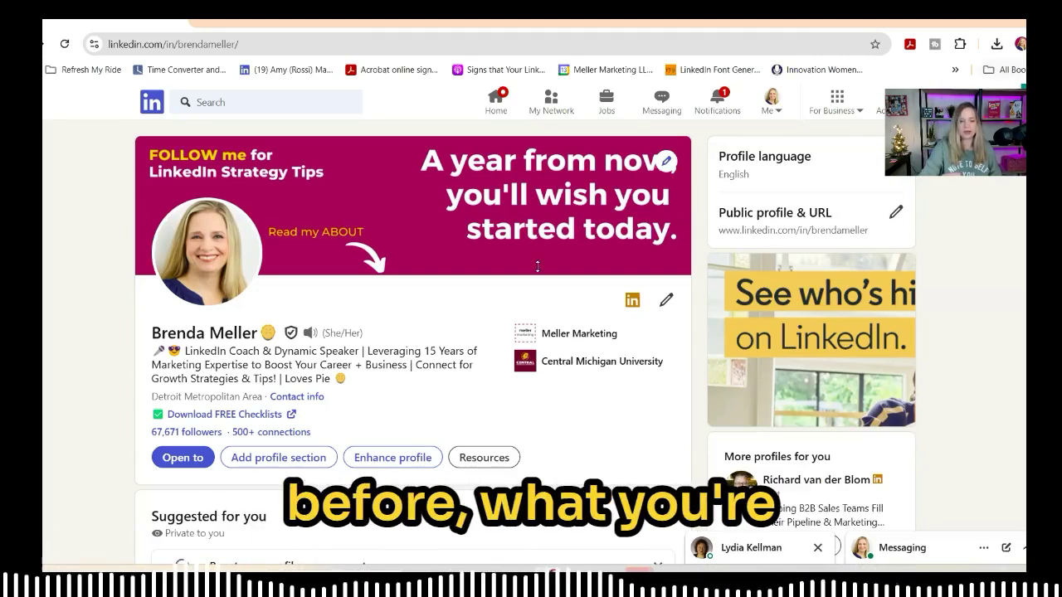
- Start a new license or certification entry from the Recommended profile sections
scroll(348, 248, down, 3)
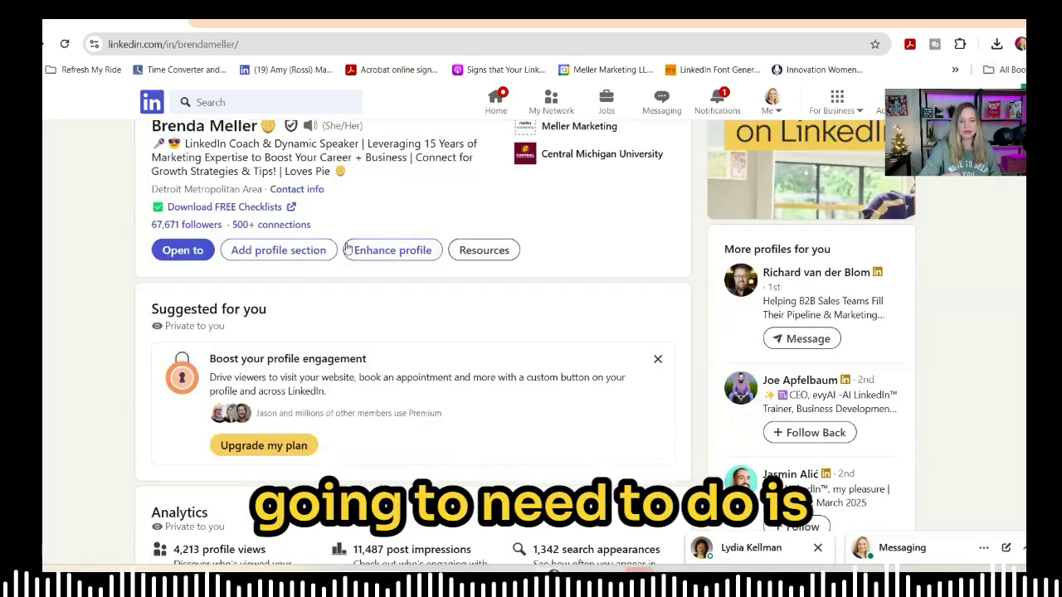
click(287, 251)
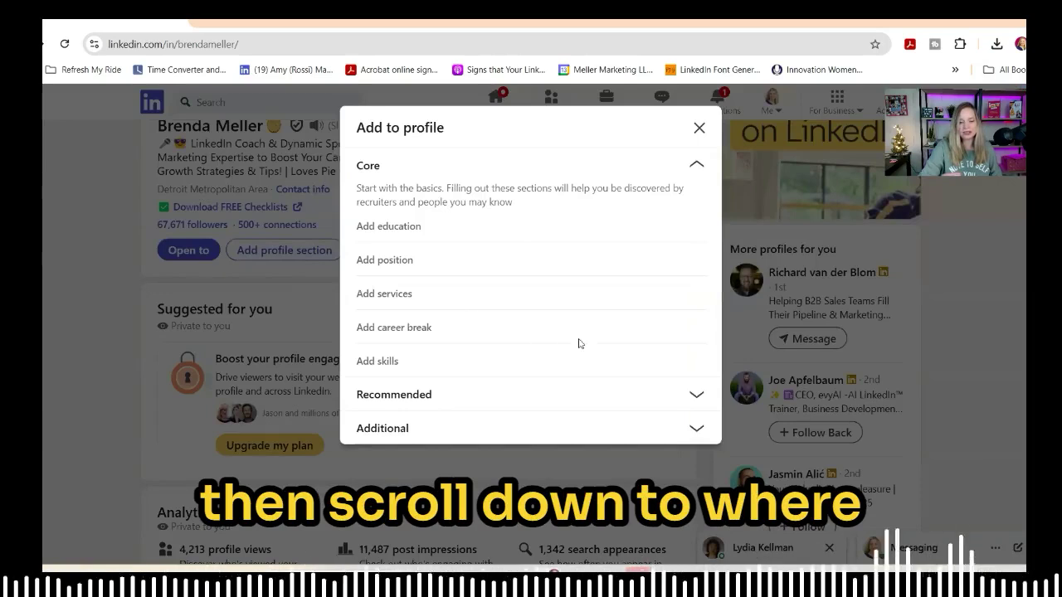
click(696, 396)
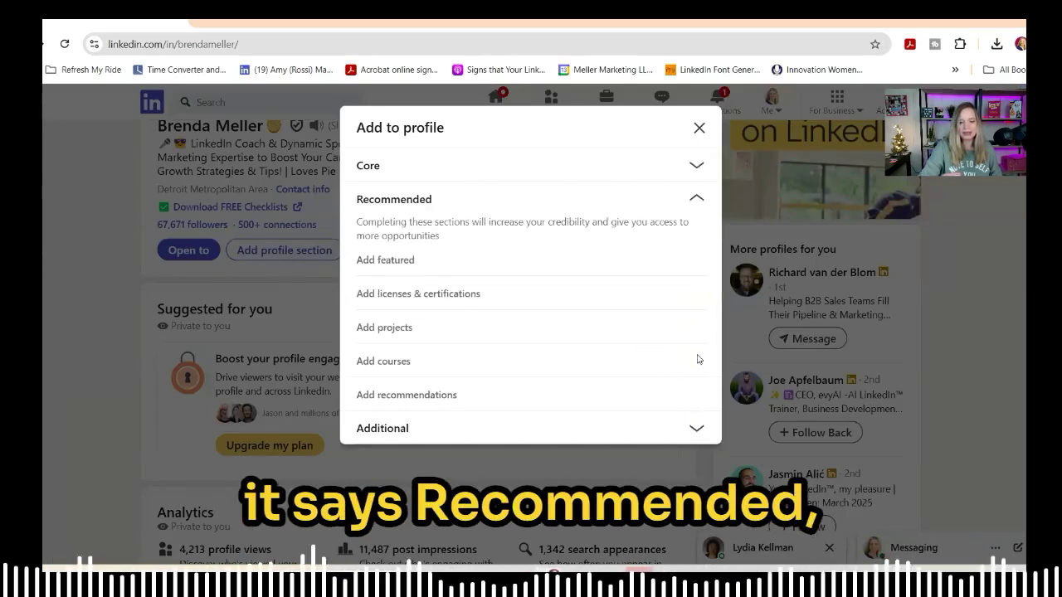
click(422, 298)
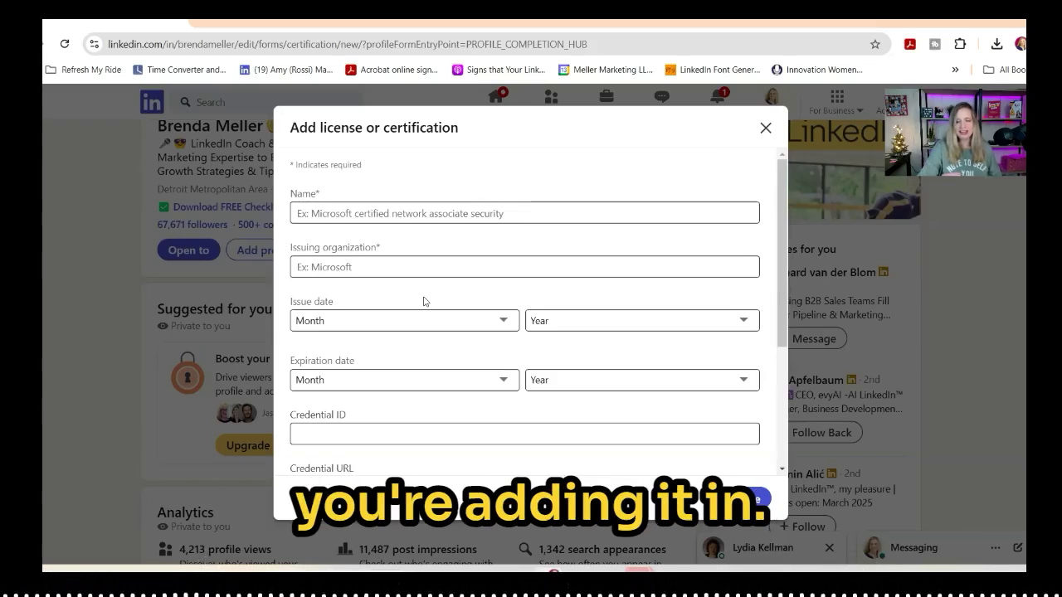
- Enter 'Certificate of Completion - The Recipe for Social Selling' as the certification name
click(401, 213)
click(402, 213)
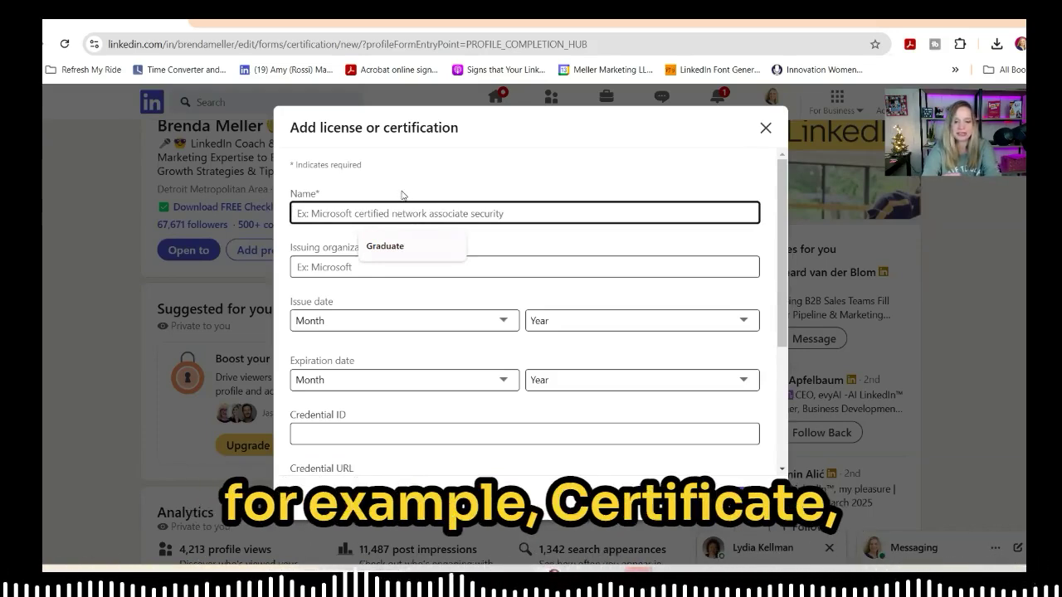
text(Certifica)
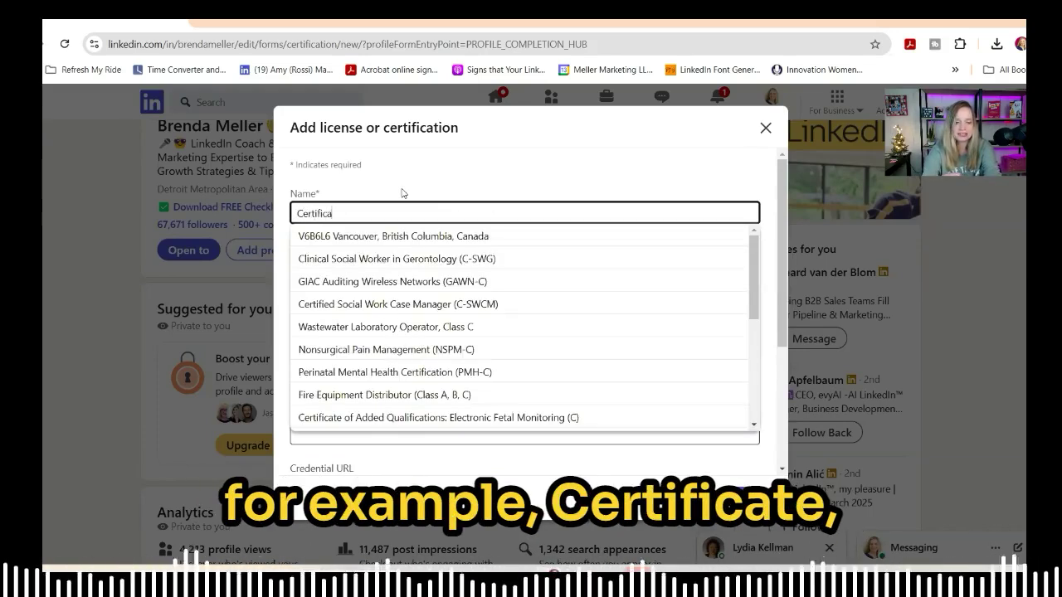
text(te of Completion)
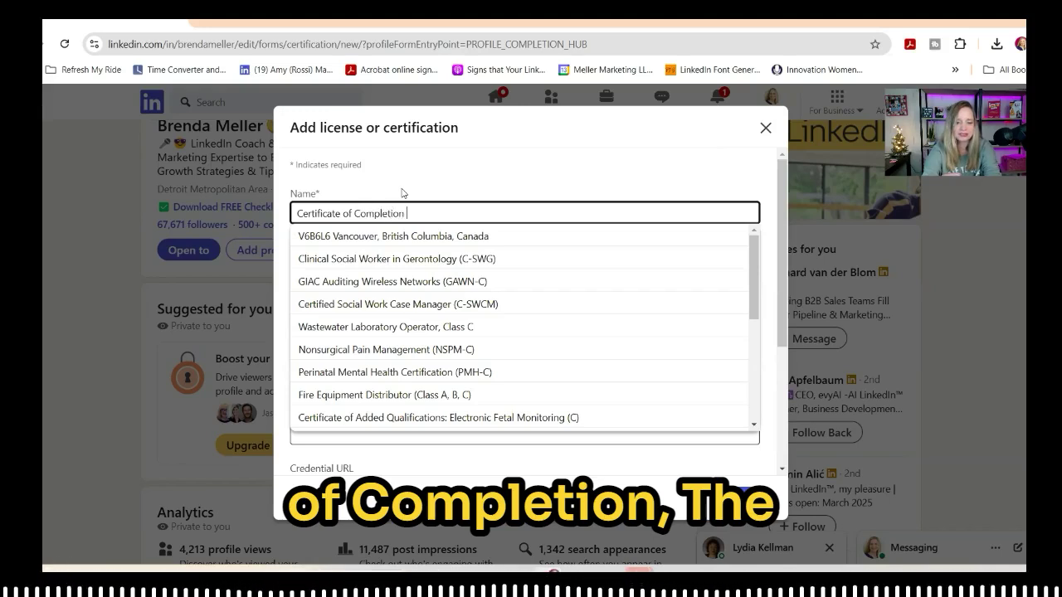
text( - The Recipe fo)
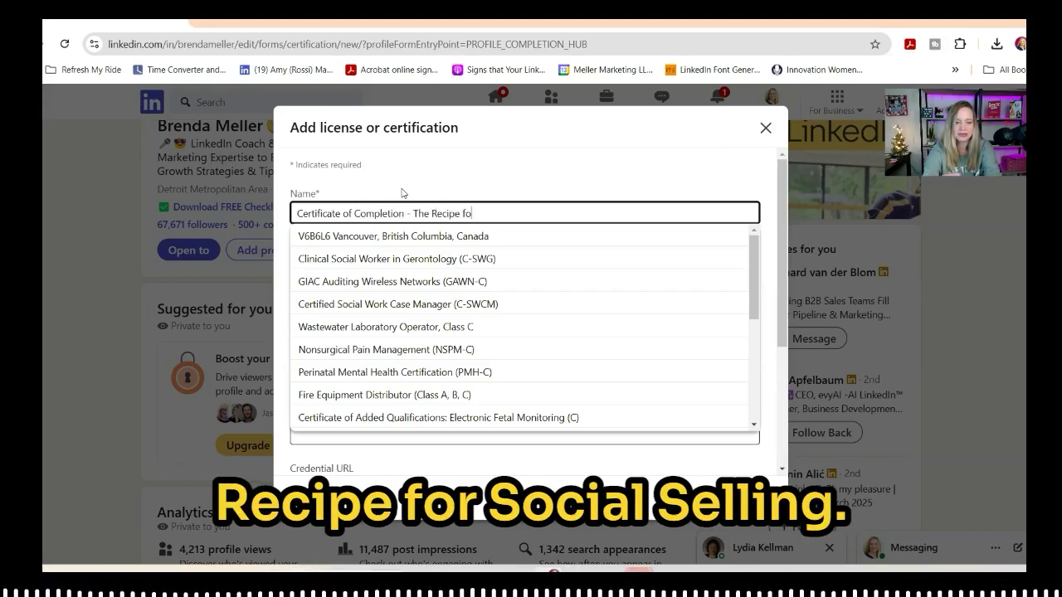
text(r Social Sellin)
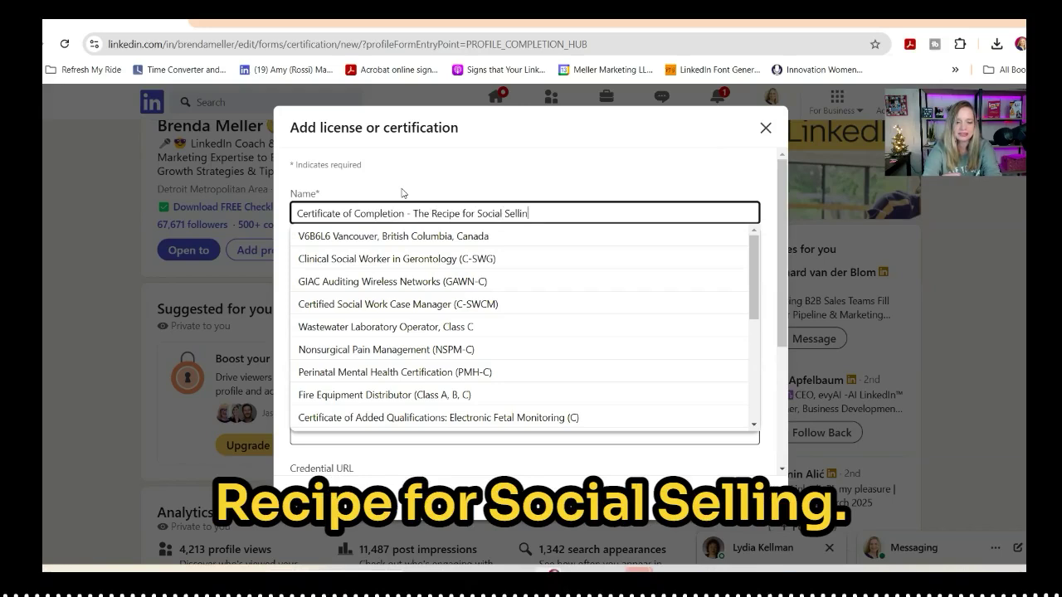
text(g)
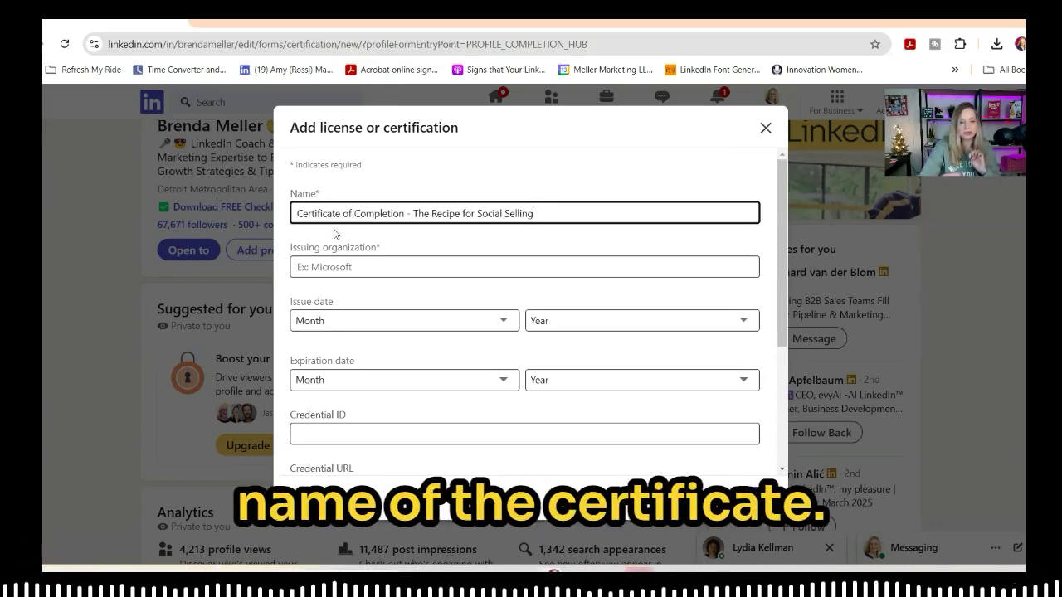
click(342, 265)
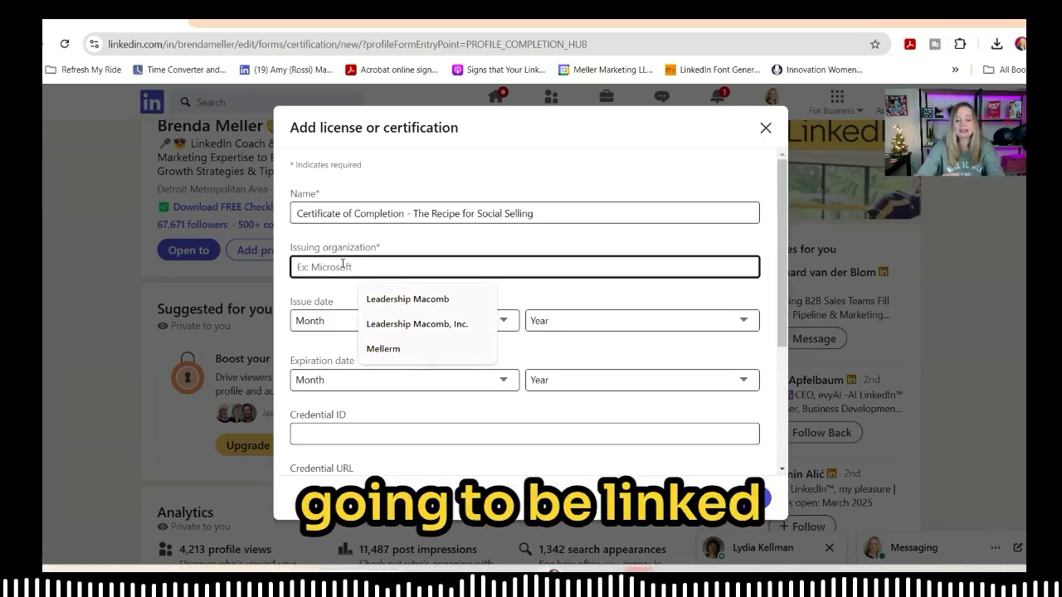
- Set the issuing organization to MellerMarketing.com from the suggestions
text(mellermarket)
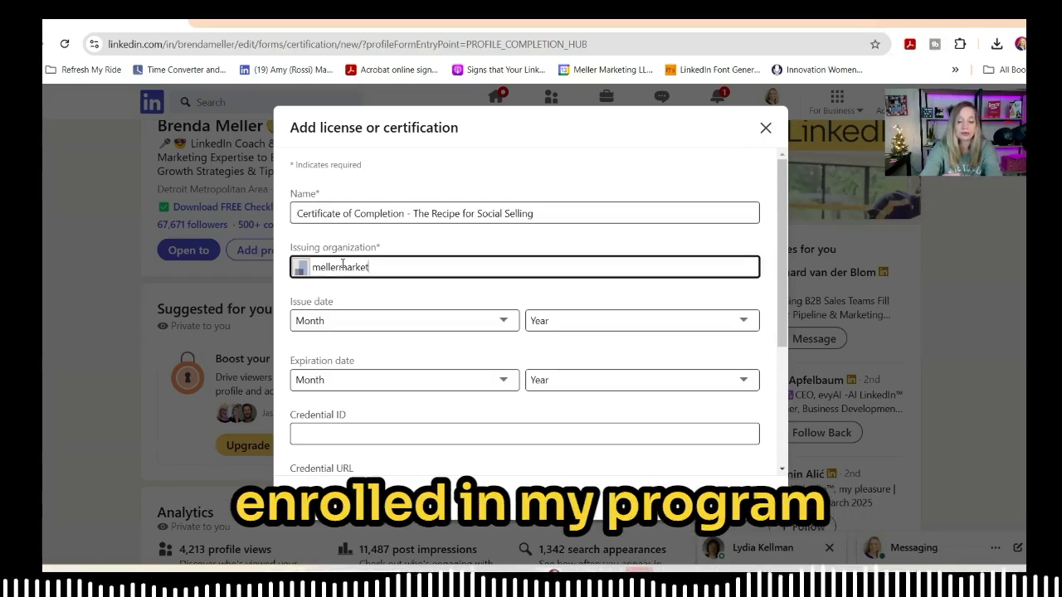
key(BackSpace)
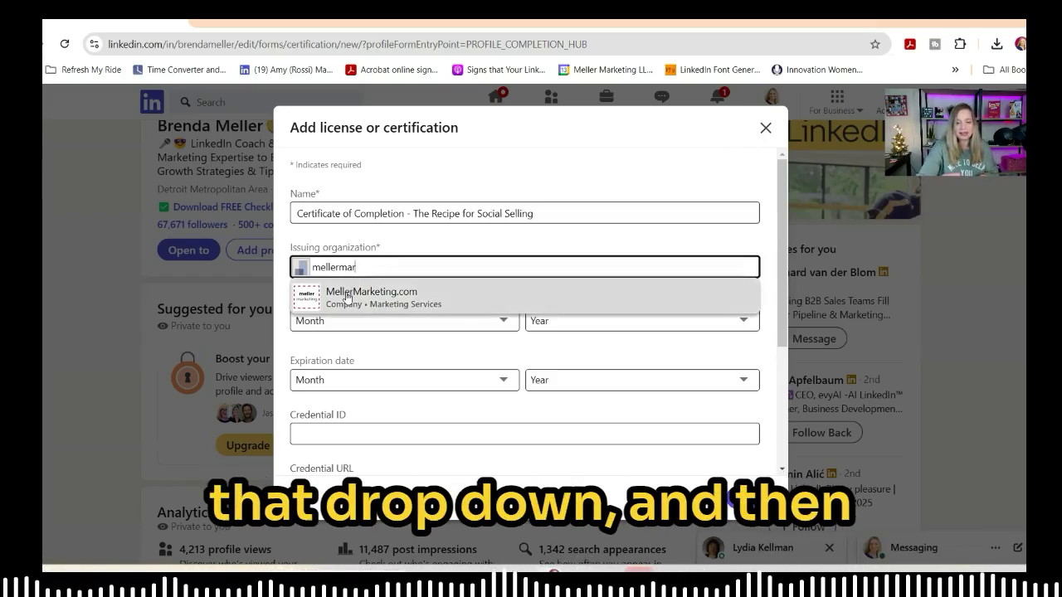
click(347, 297)
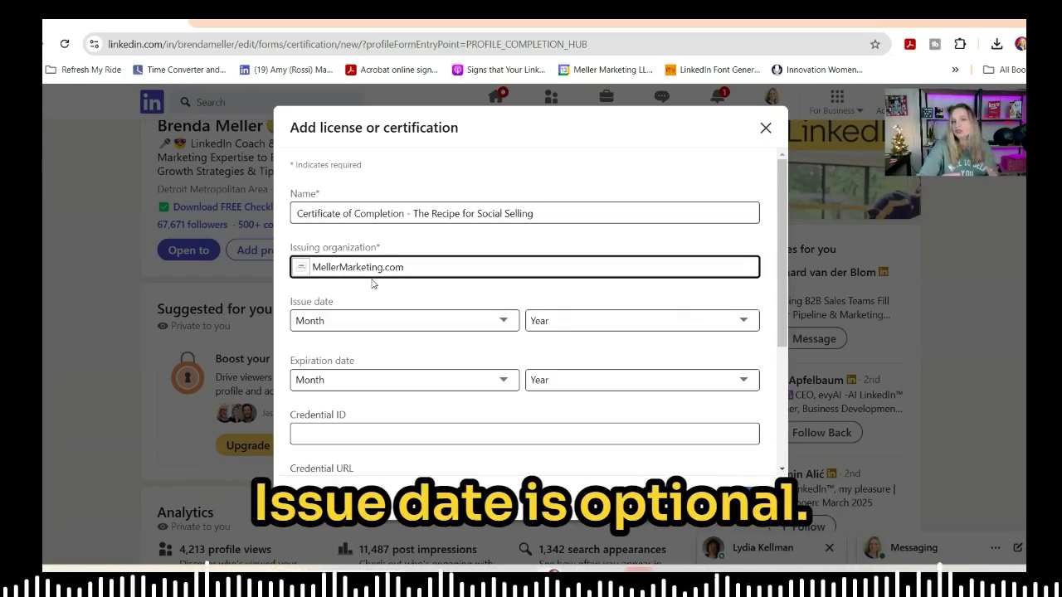
- Set the issue date year to 2024
scroll(372, 284, down, 2)
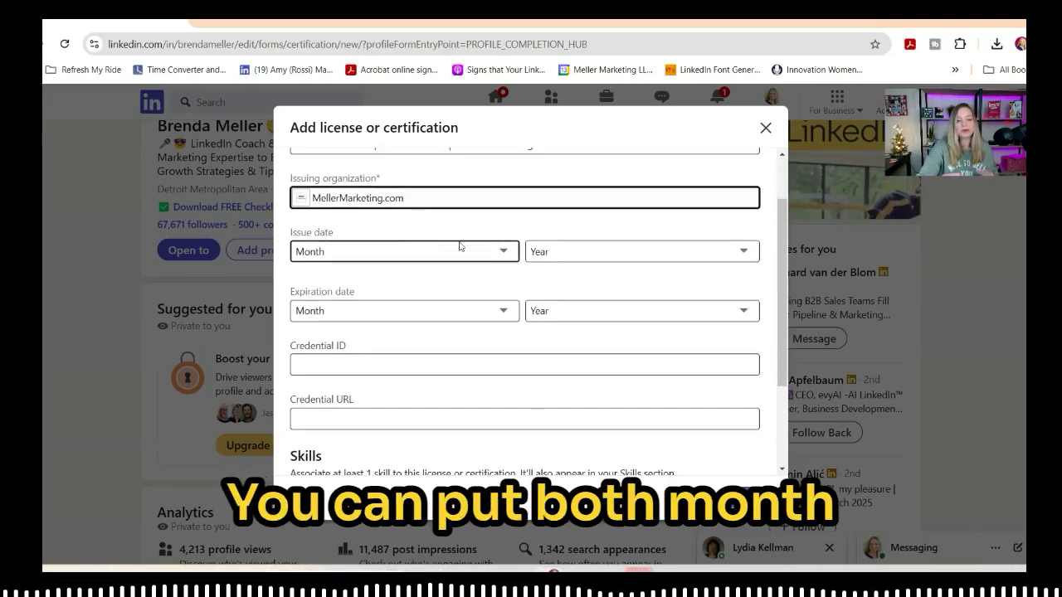
click(582, 250)
click(566, 288)
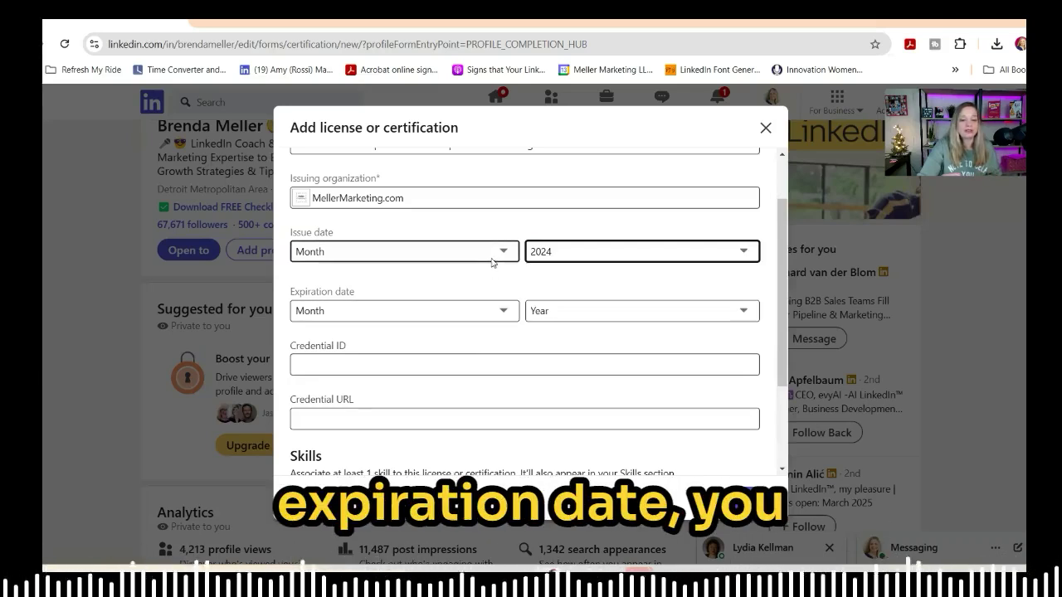
scroll(407, 353, down, 3)
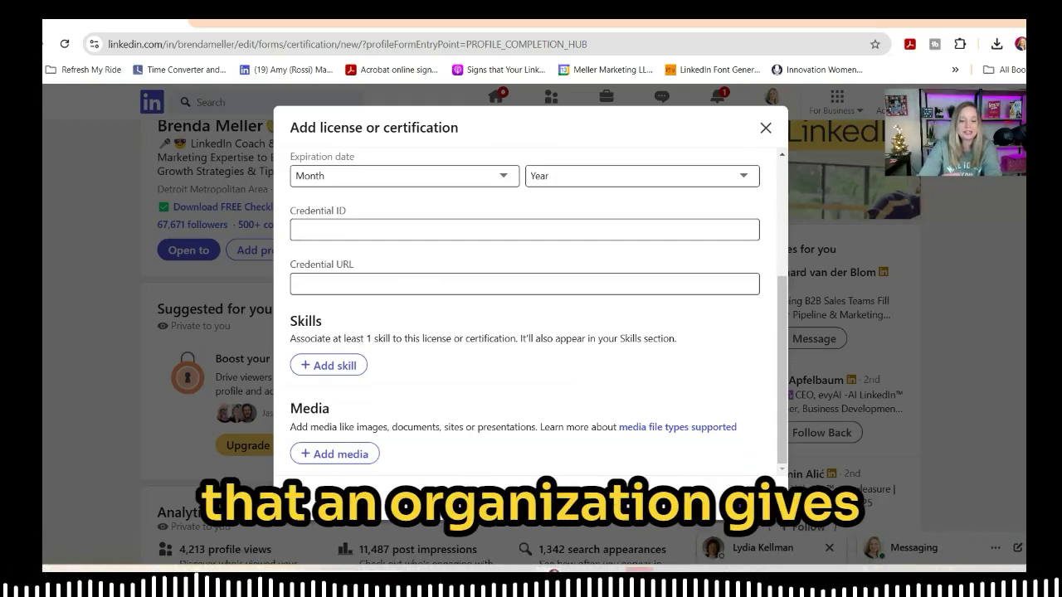
click(372, 283)
key(ctrl+v)
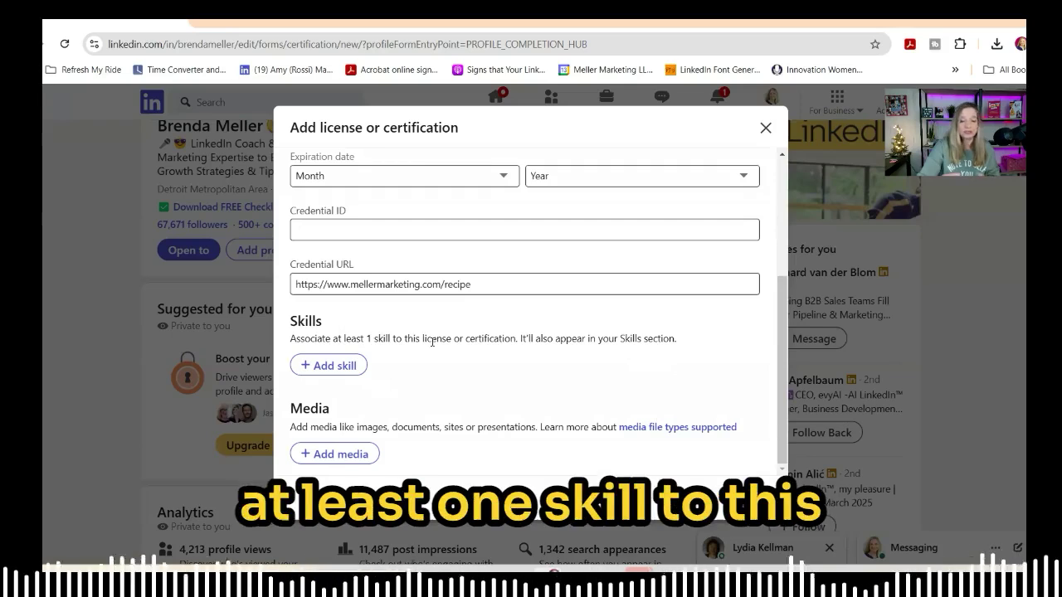
click(330, 367)
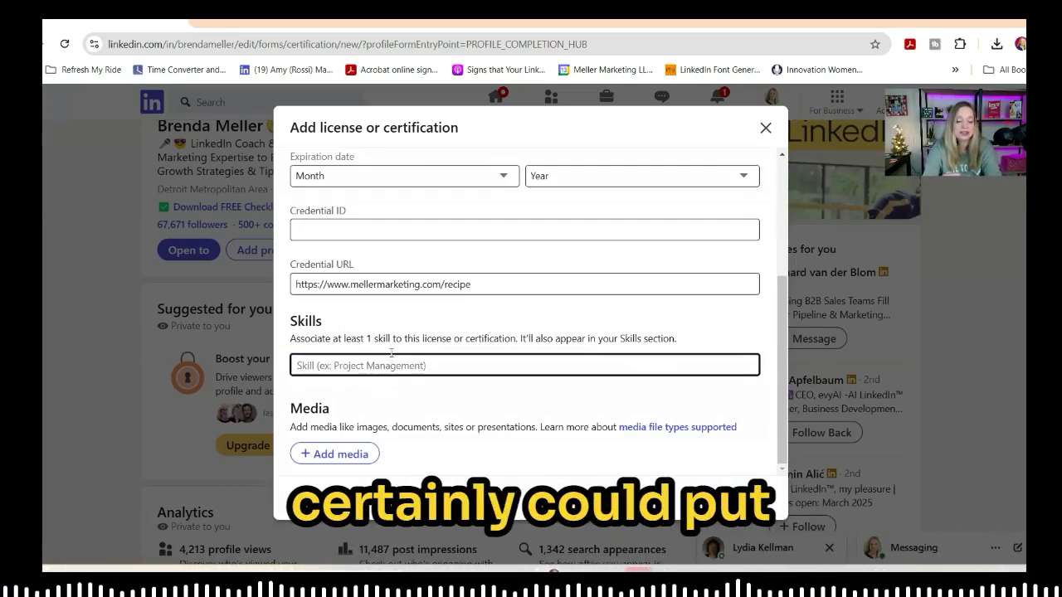
text(social)
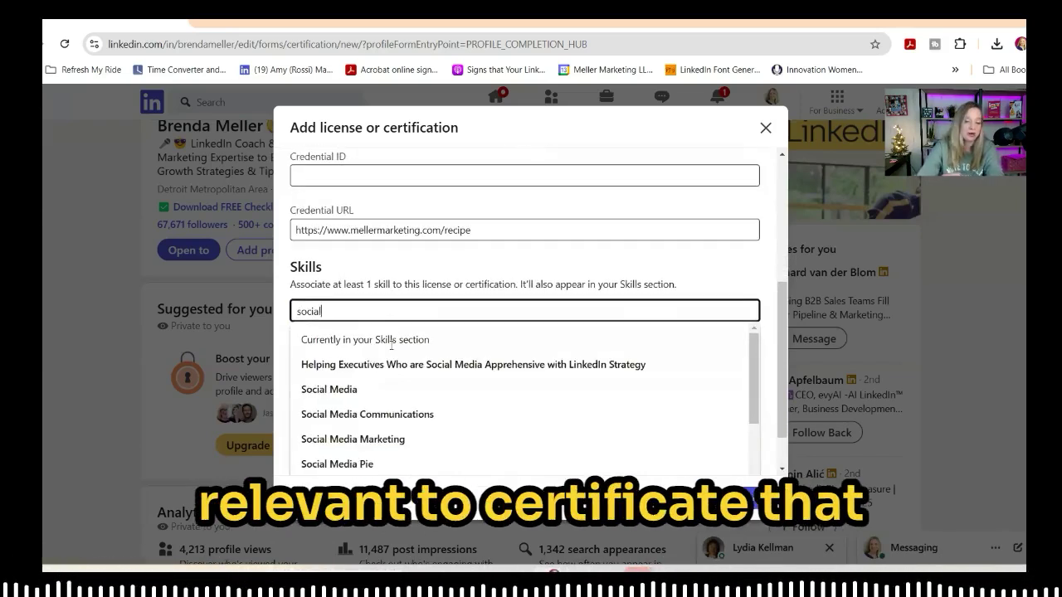
text( selling)
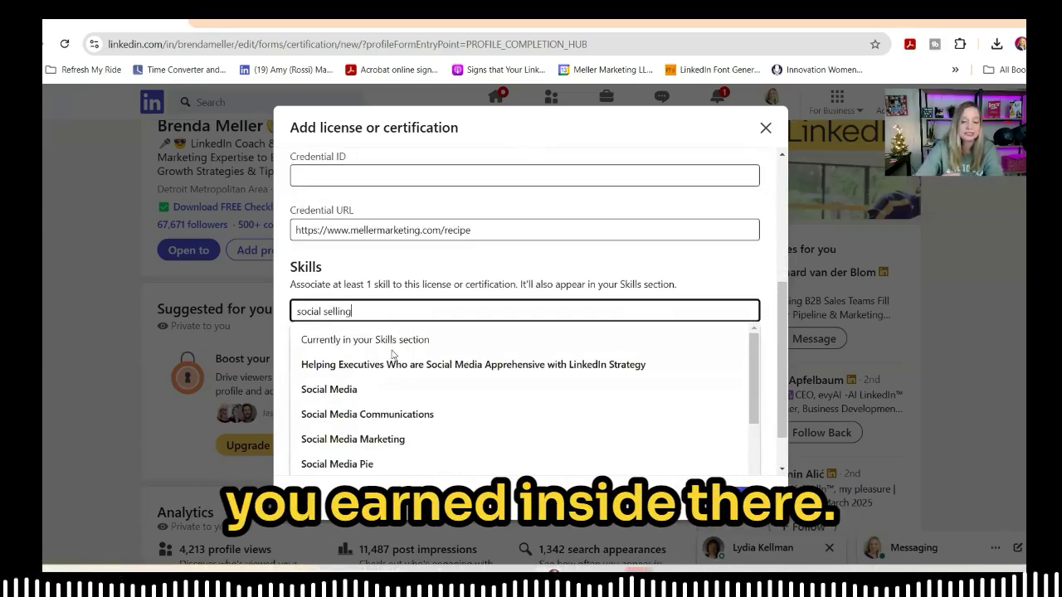
click(348, 396)
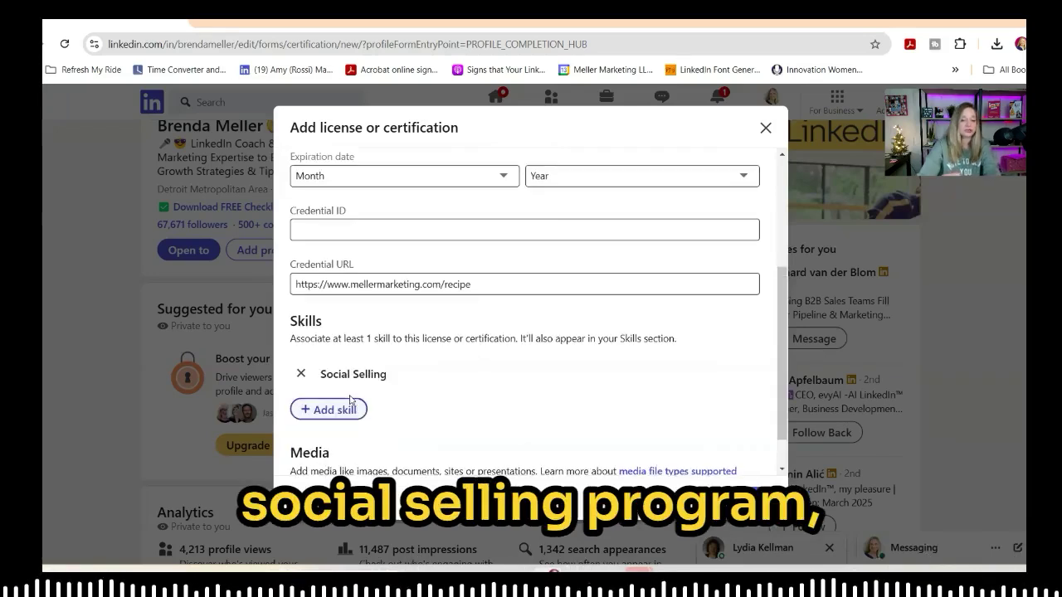
scroll(520, 367, down, 1)
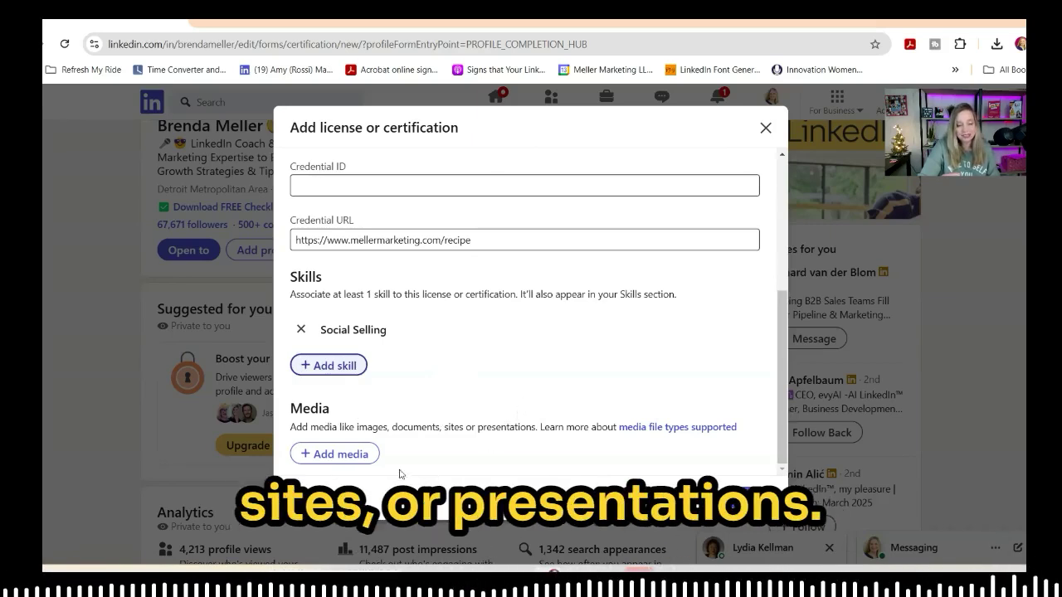
click(357, 454)
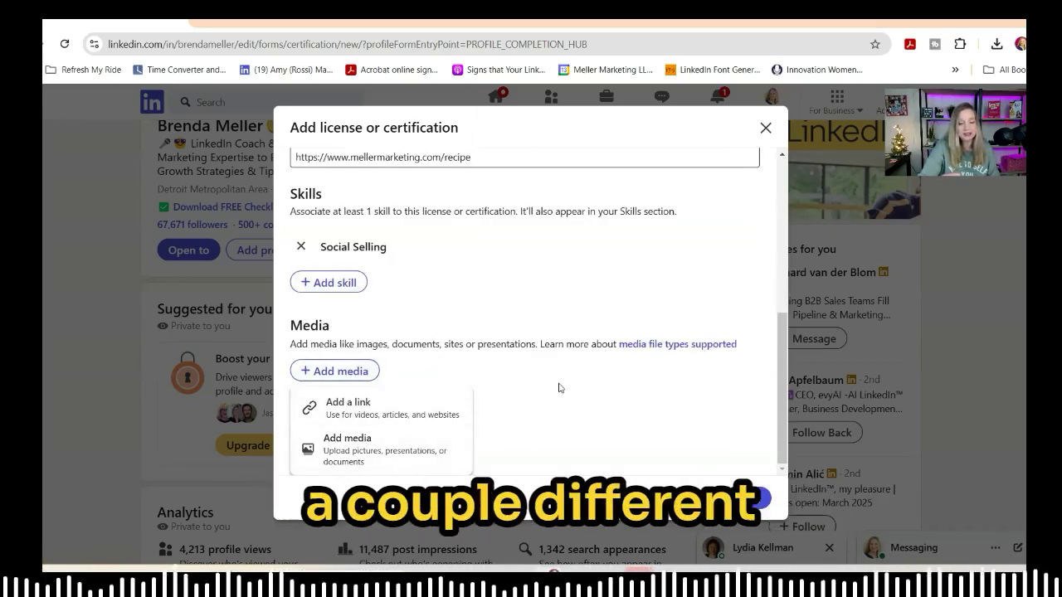
click(426, 407)
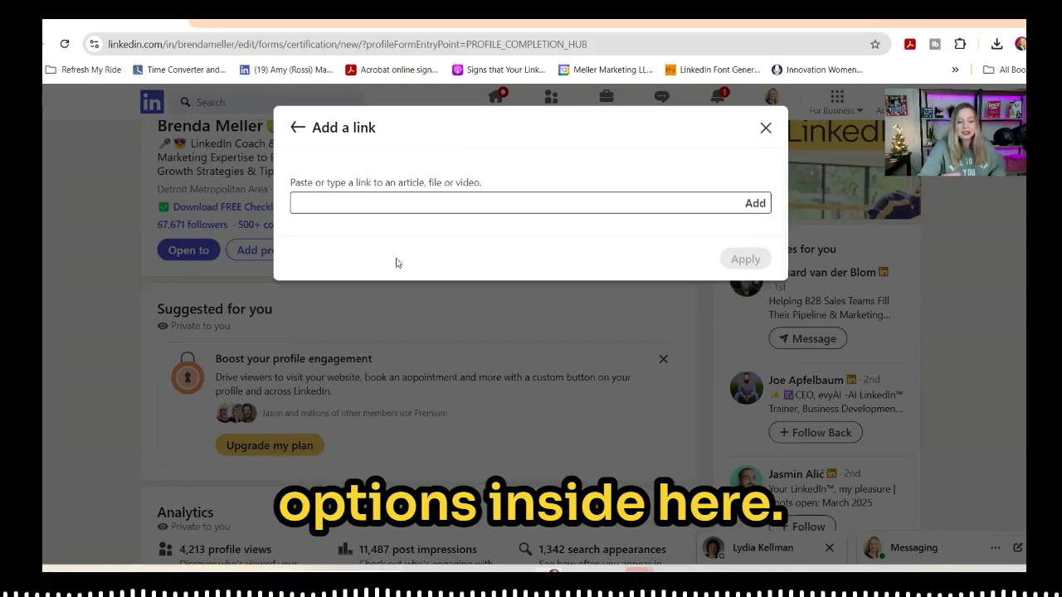
click(388, 201)
text(https://www.mellermarketing.com/recipe)
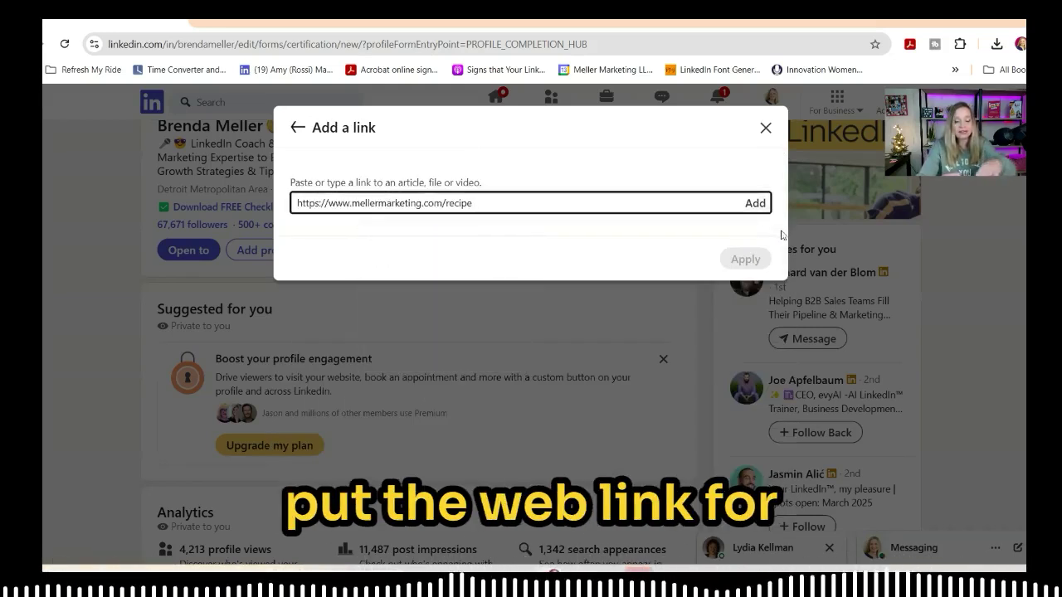
click(755, 203)
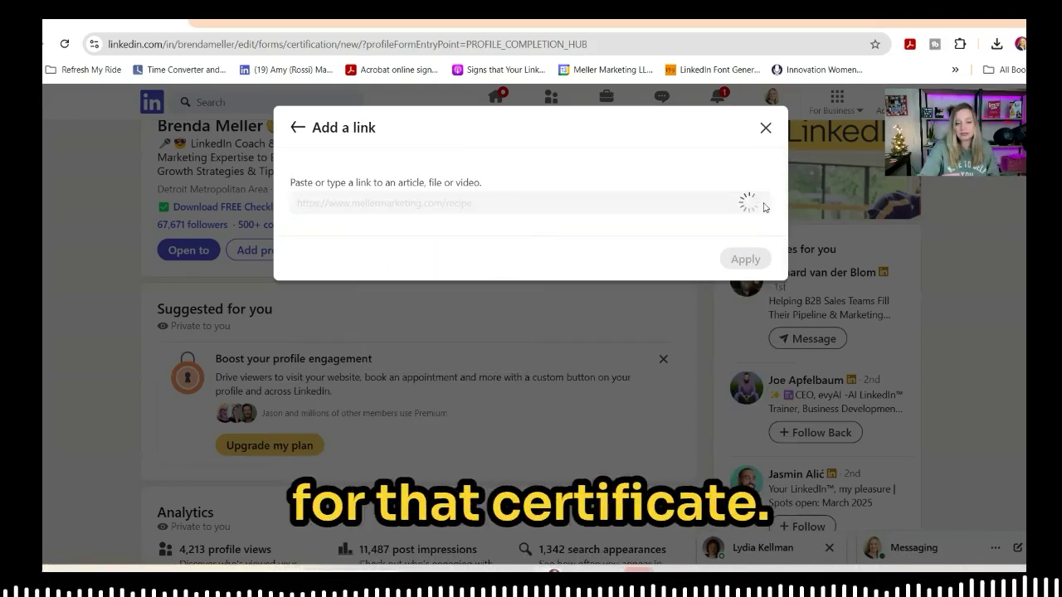
scroll(592, 368, down, 2)
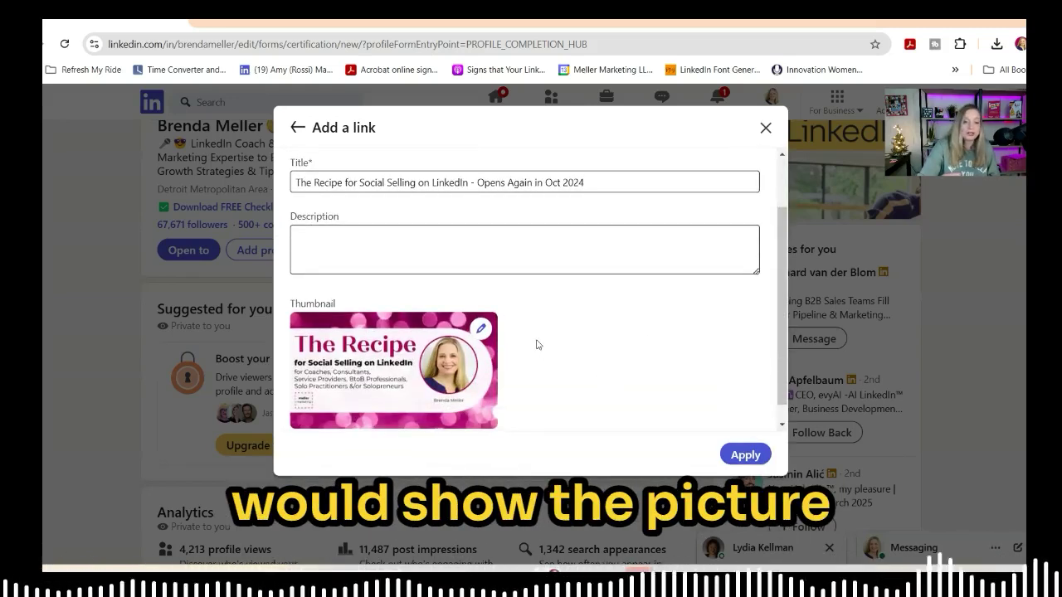
click(330, 134)
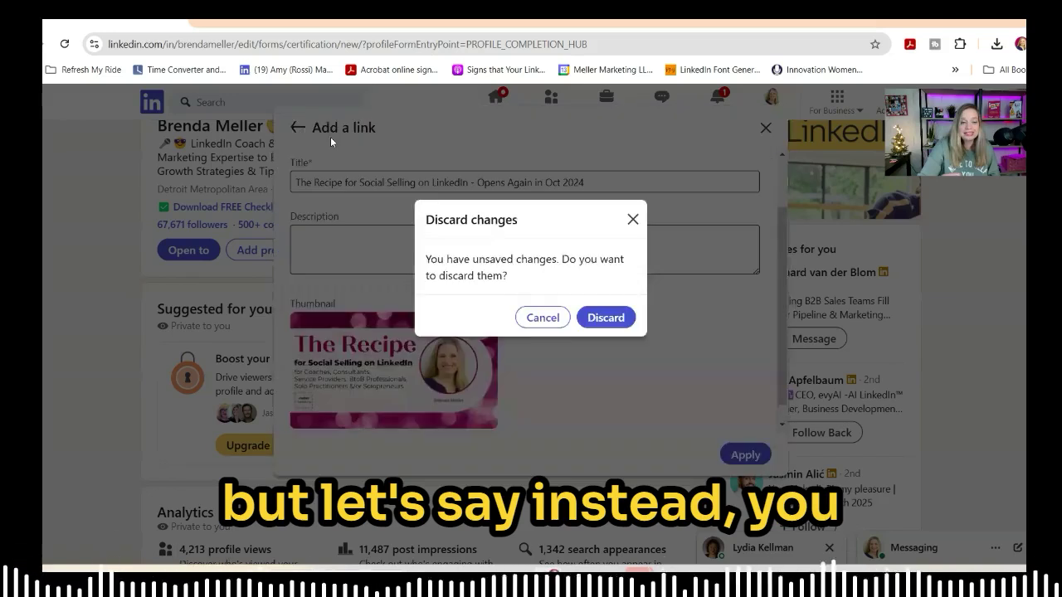
click(622, 319)
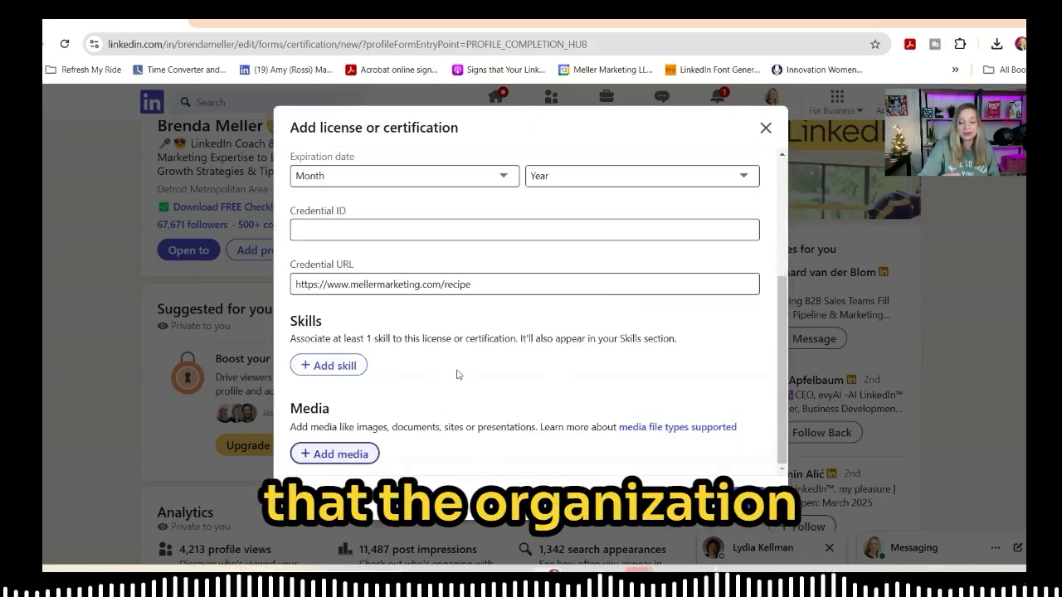
- Upload the certificate PNG image as media for the certification
click(356, 455)
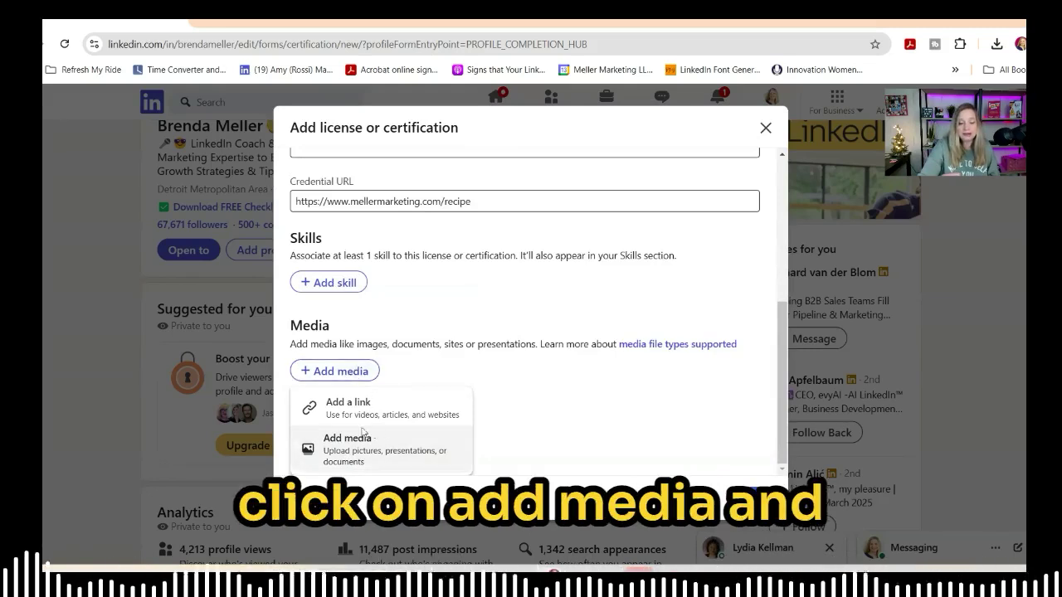
click(362, 453)
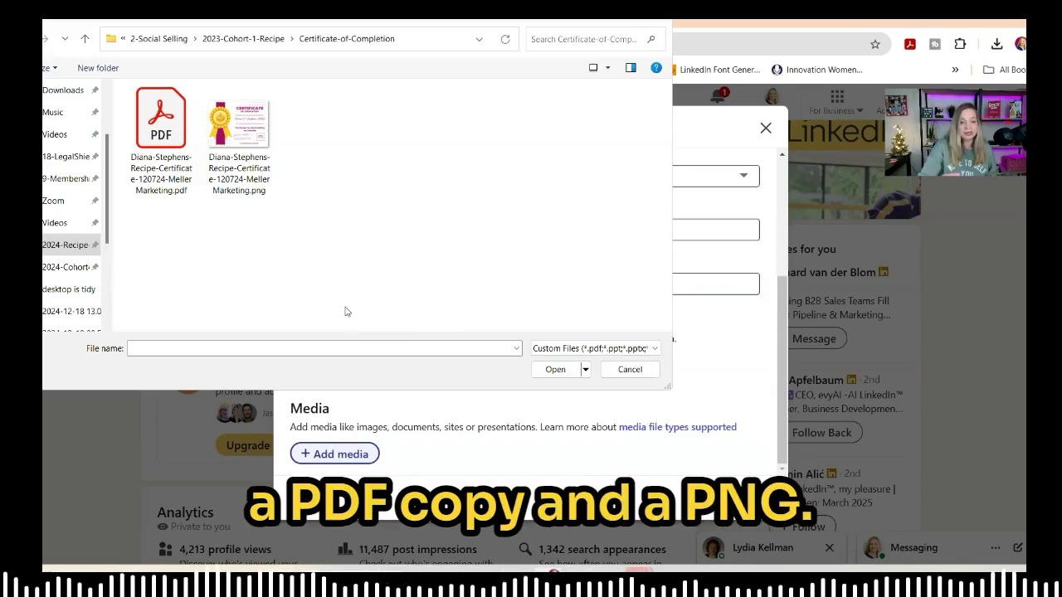
click(264, 170)
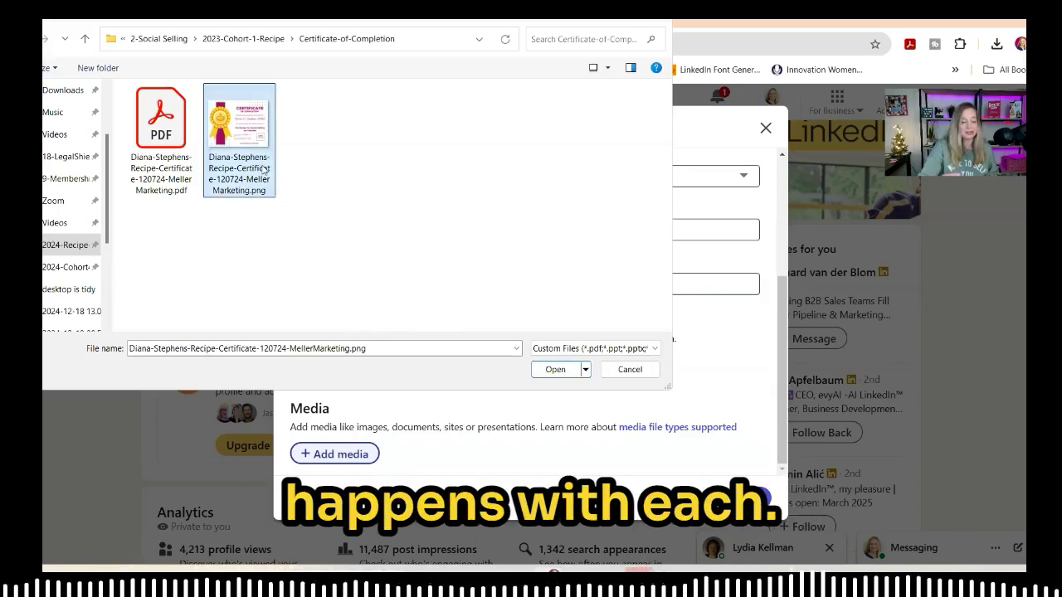
click(555, 369)
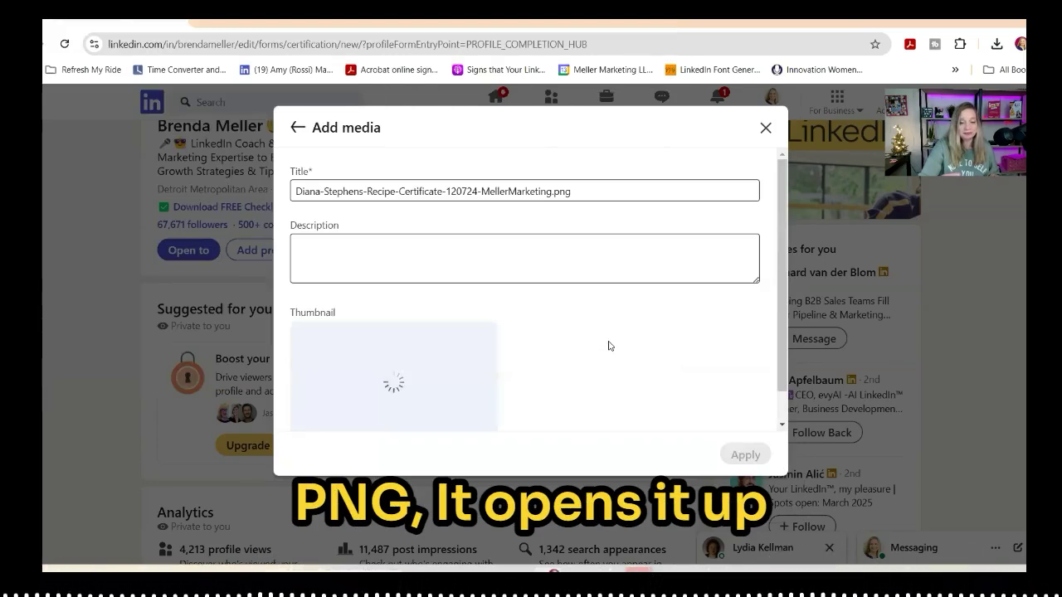
scroll(626, 363, down, 2)
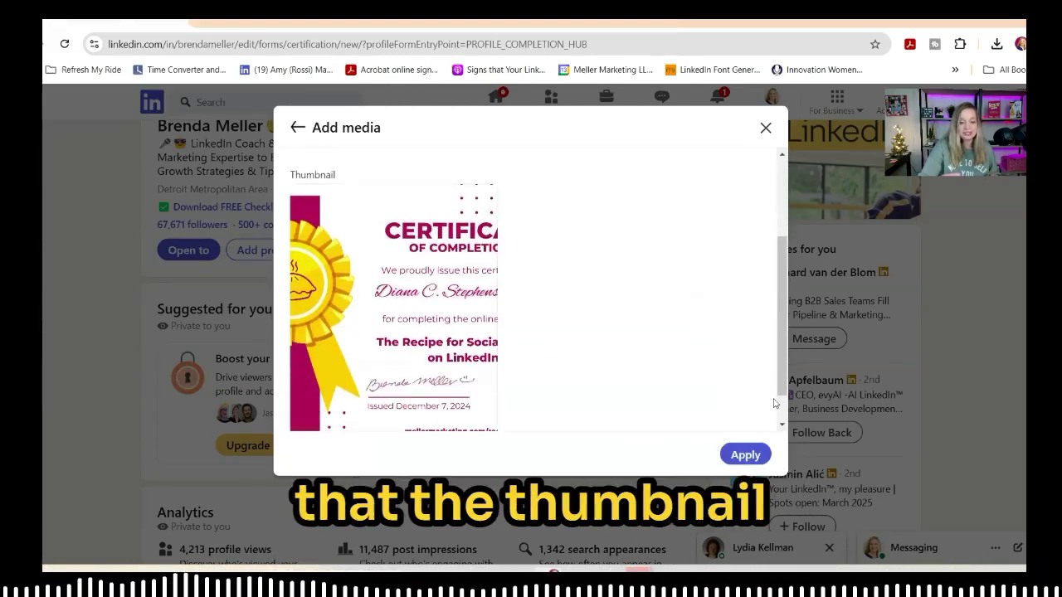
scroll(682, 407, up, 2)
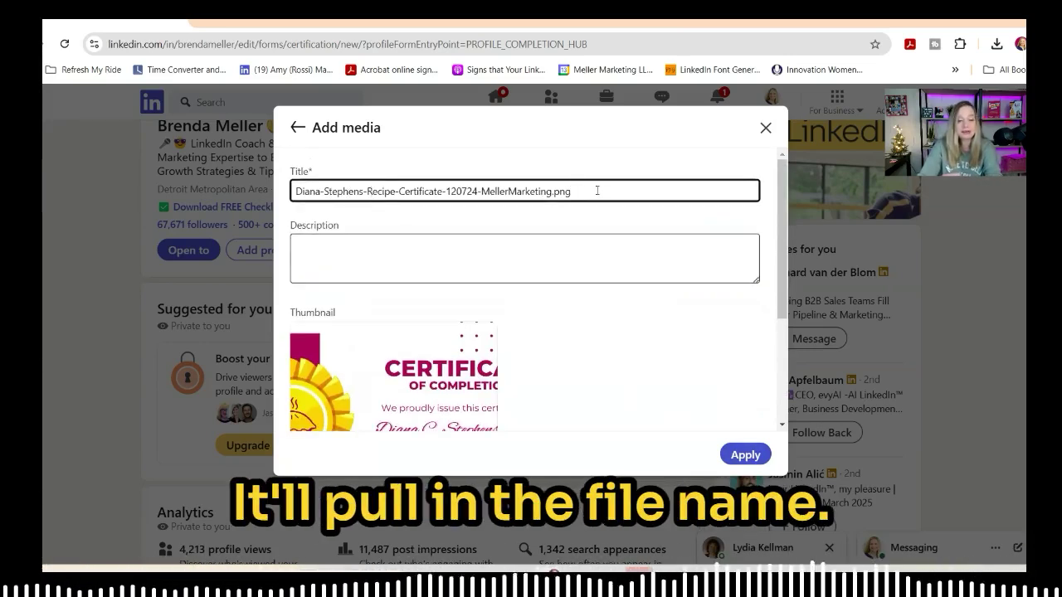
- Title the media 'Certificate of Completion - The Recipe for Social Selling' and apply it
drag(596, 191, 83, 188)
text(Cet)
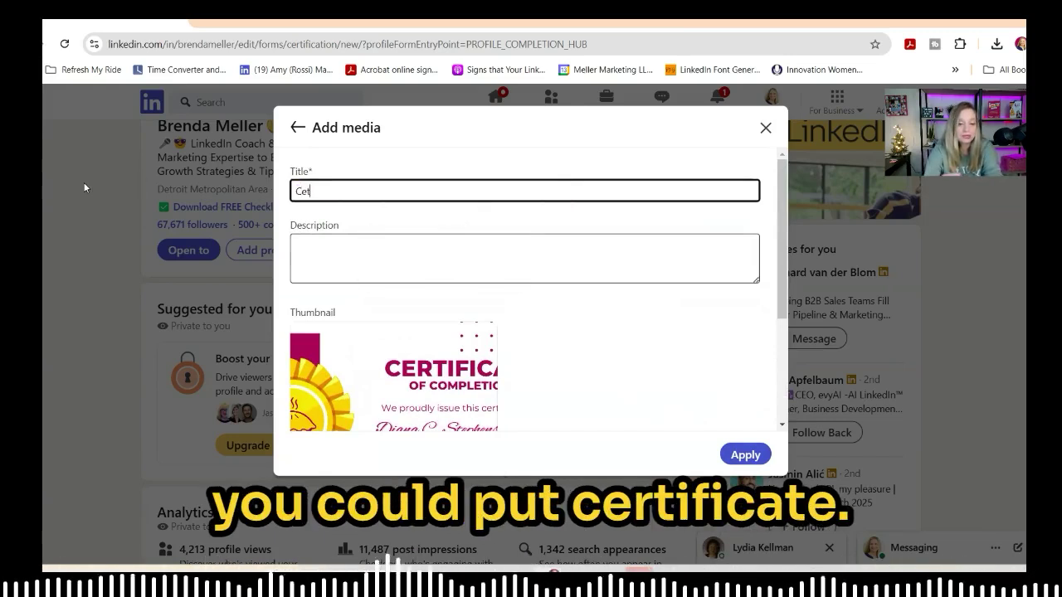
key(Down)
key(Return)
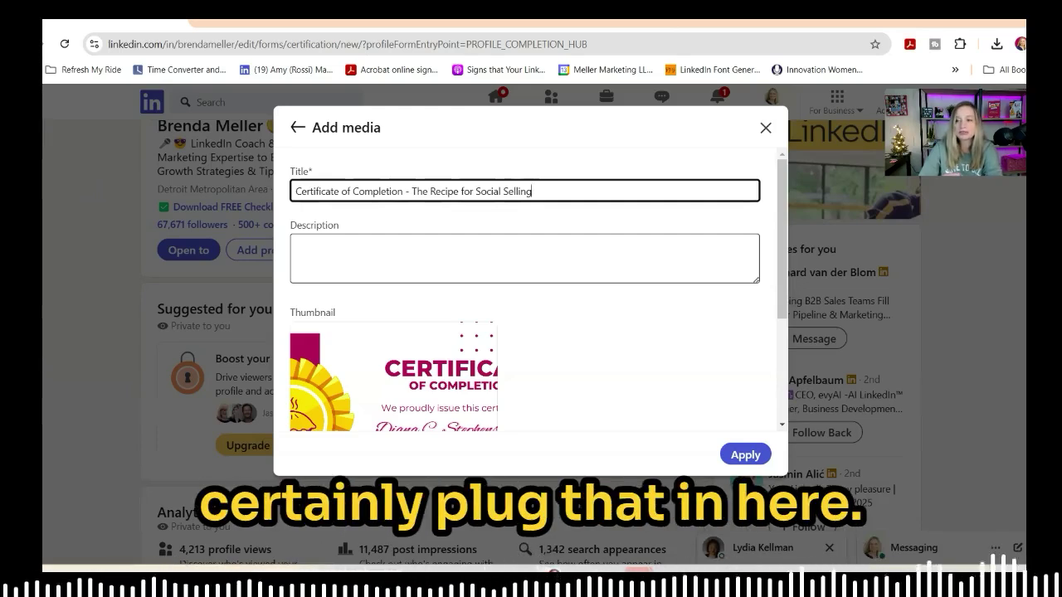
click(745, 455)
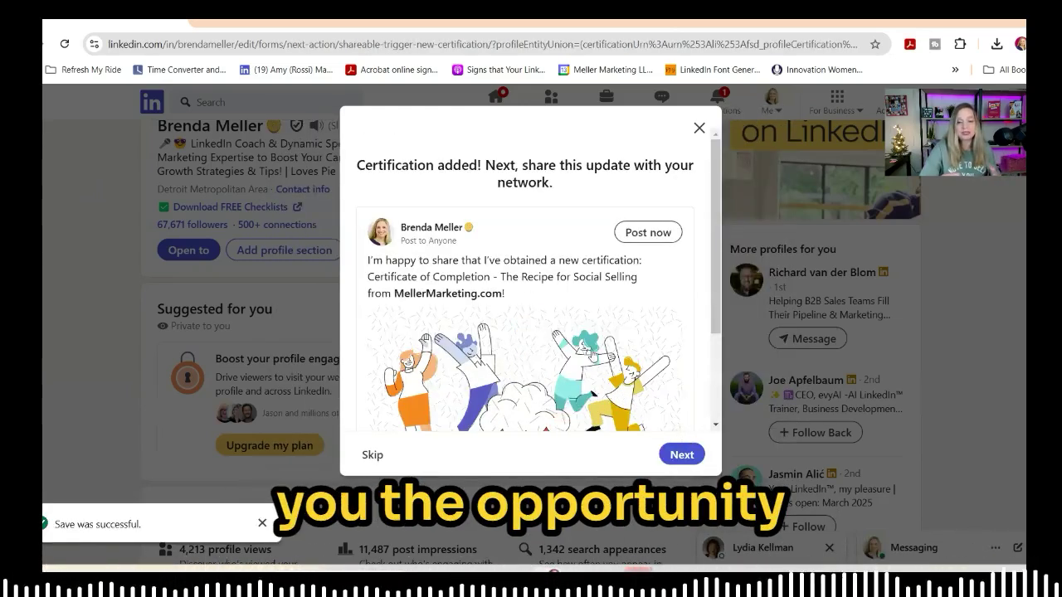
- Save the certification and continue to the share post composer
scroll(623, 334, down, 3)
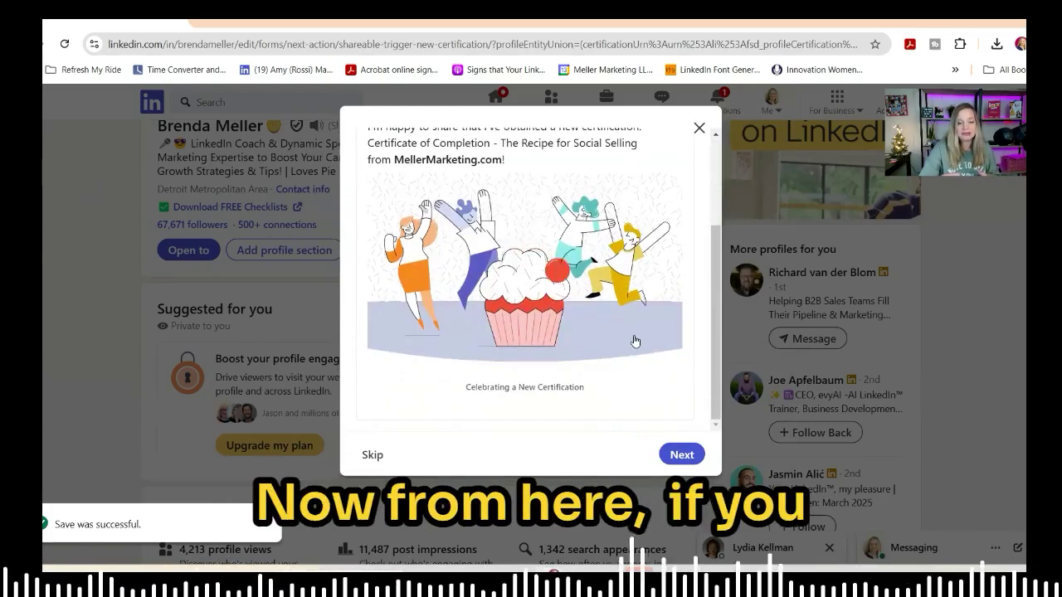
scroll(635, 339, up, 2)
click(681, 455)
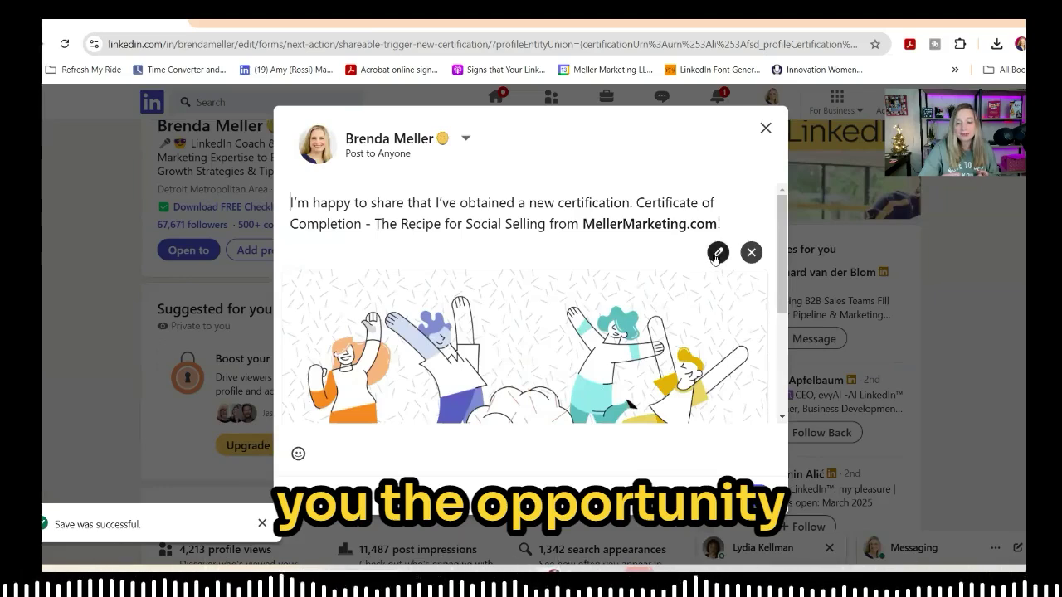
- Swap the post's celebration image for the certificate PNG, then close the post unshared
scroll(674, 282, down, 2)
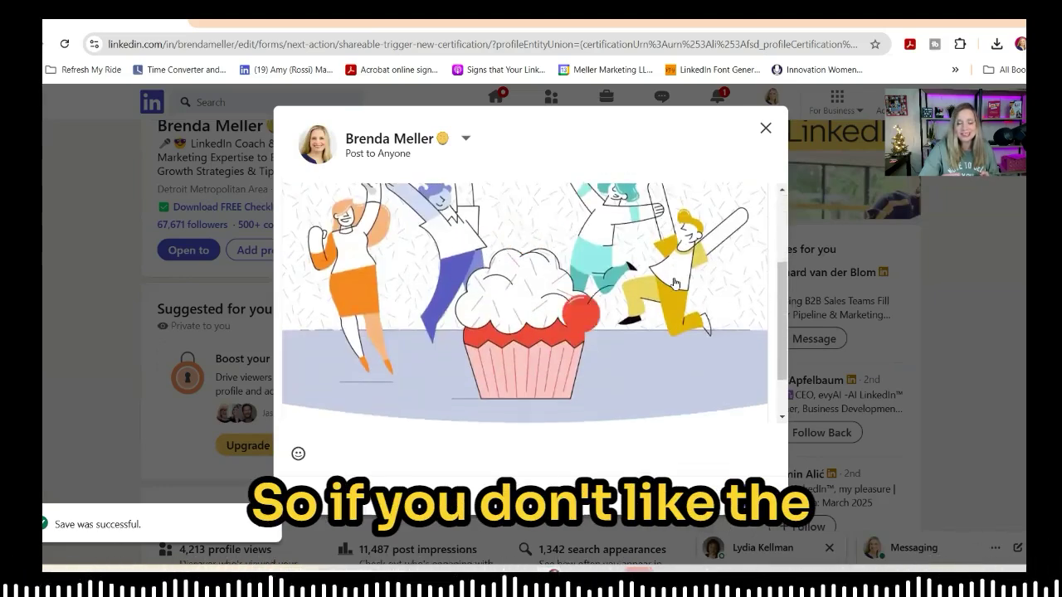
scroll(671, 279, up, 2)
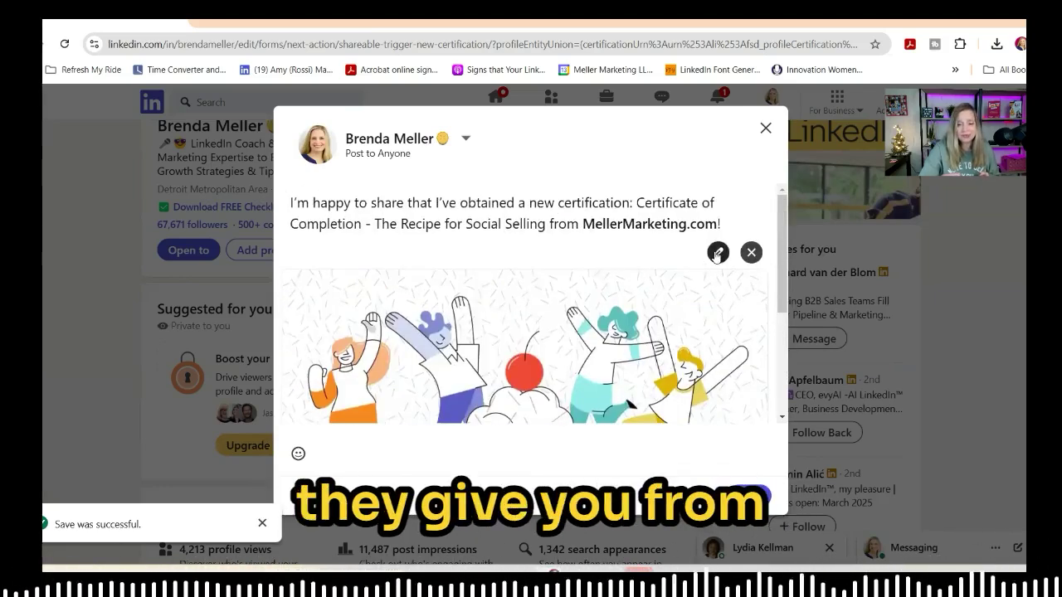
click(718, 253)
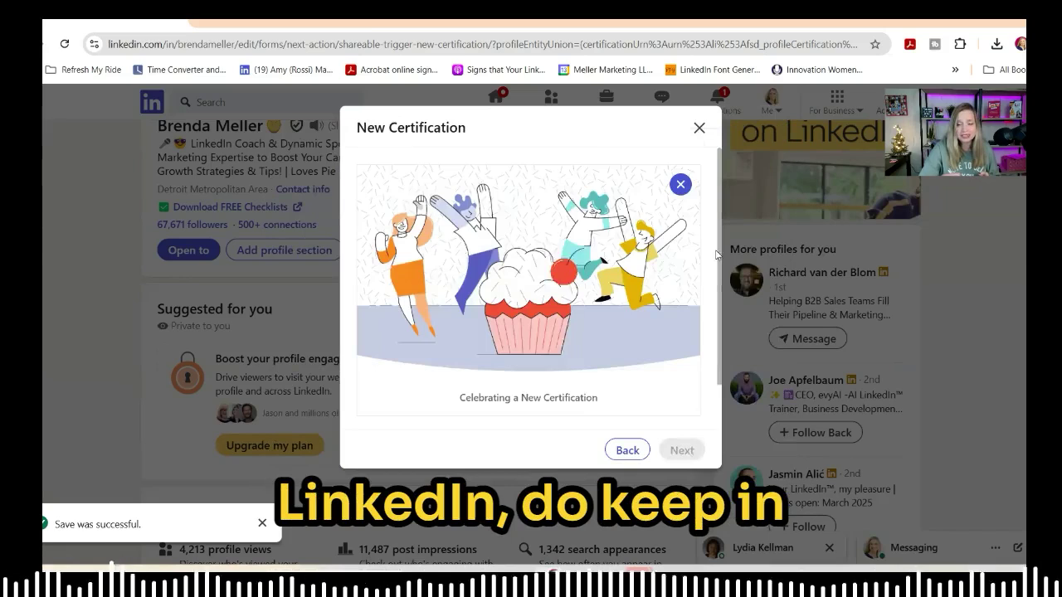
click(679, 186)
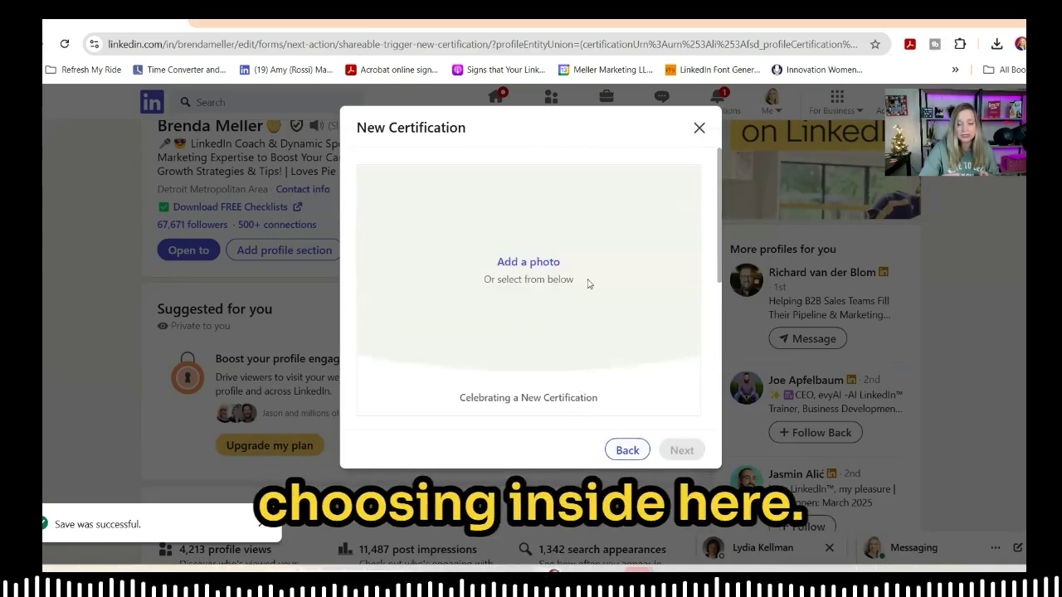
click(537, 262)
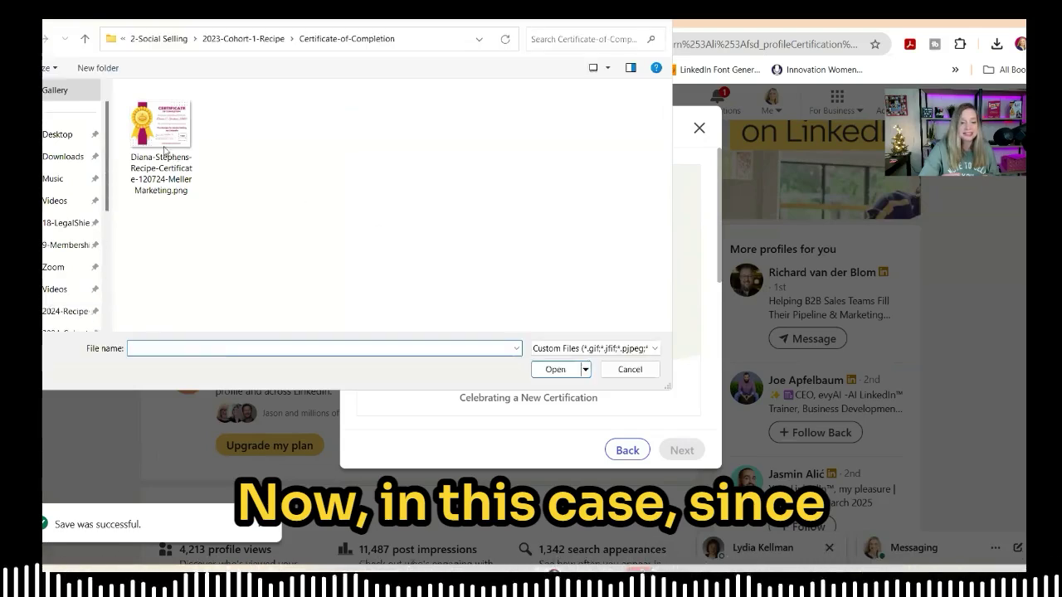
click(160, 129)
click(555, 370)
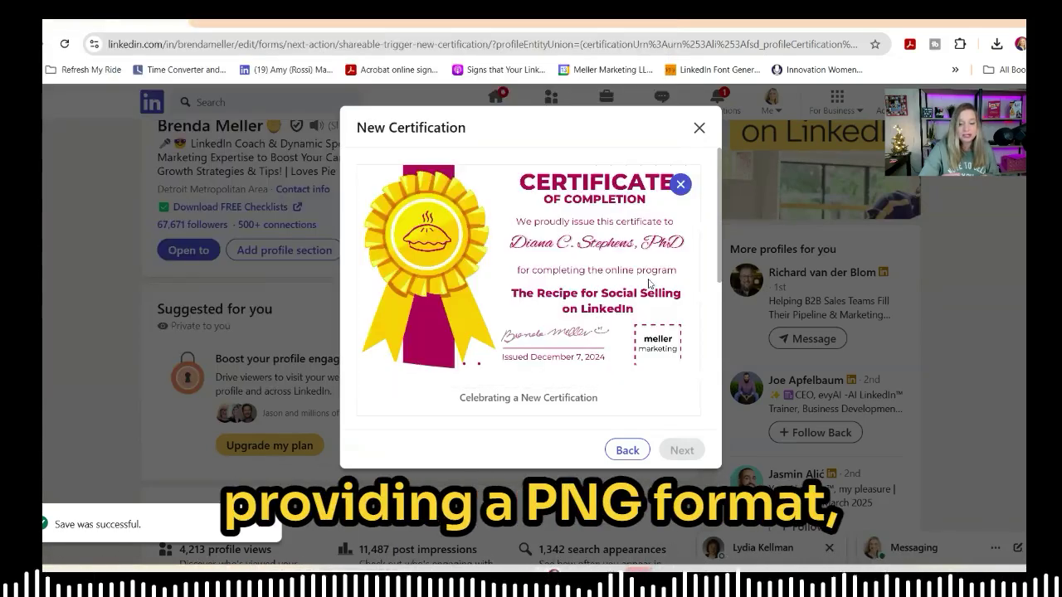
click(682, 450)
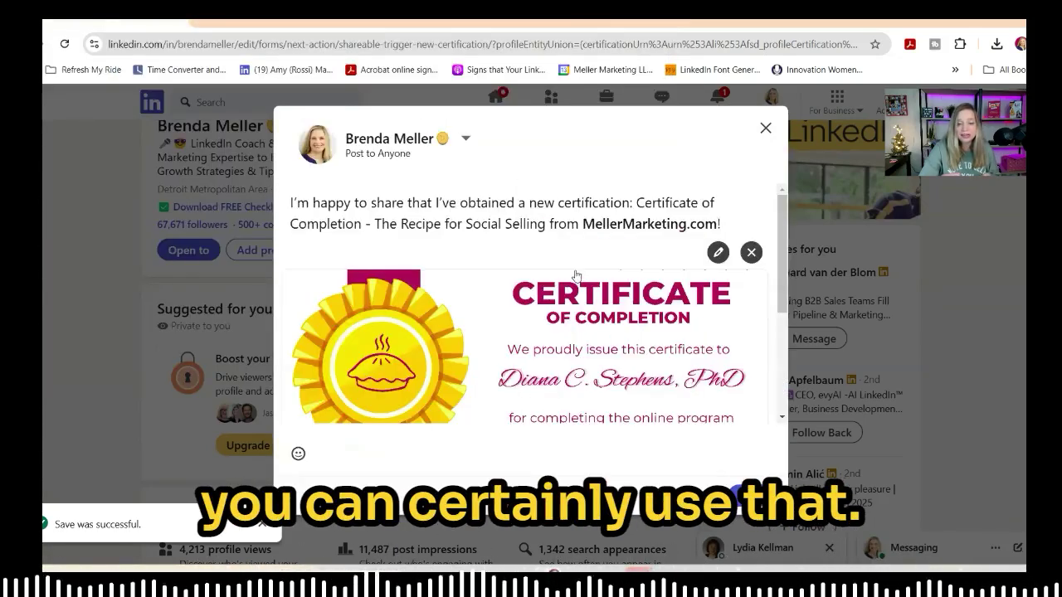
click(761, 129)
- Discard the draft post and start another license or certification entry
click(606, 334)
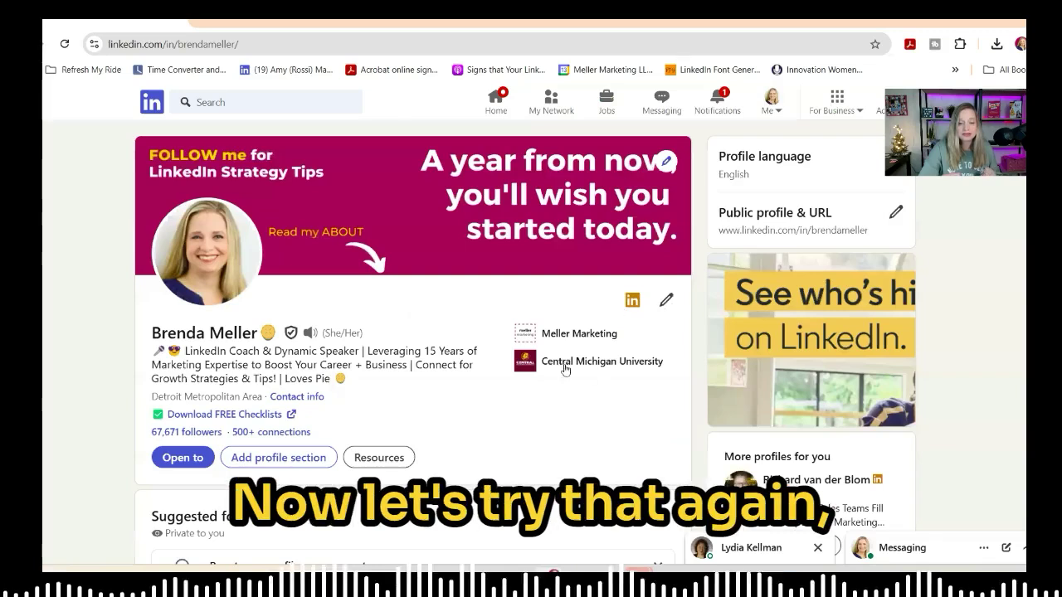
scroll(497, 378, down, 2)
click(294, 321)
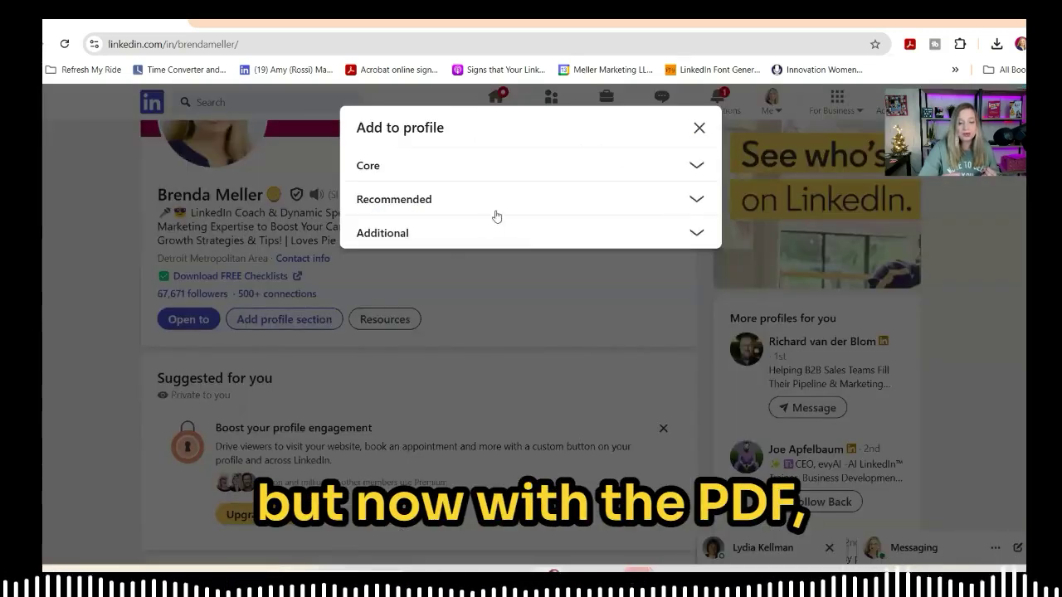
click(661, 204)
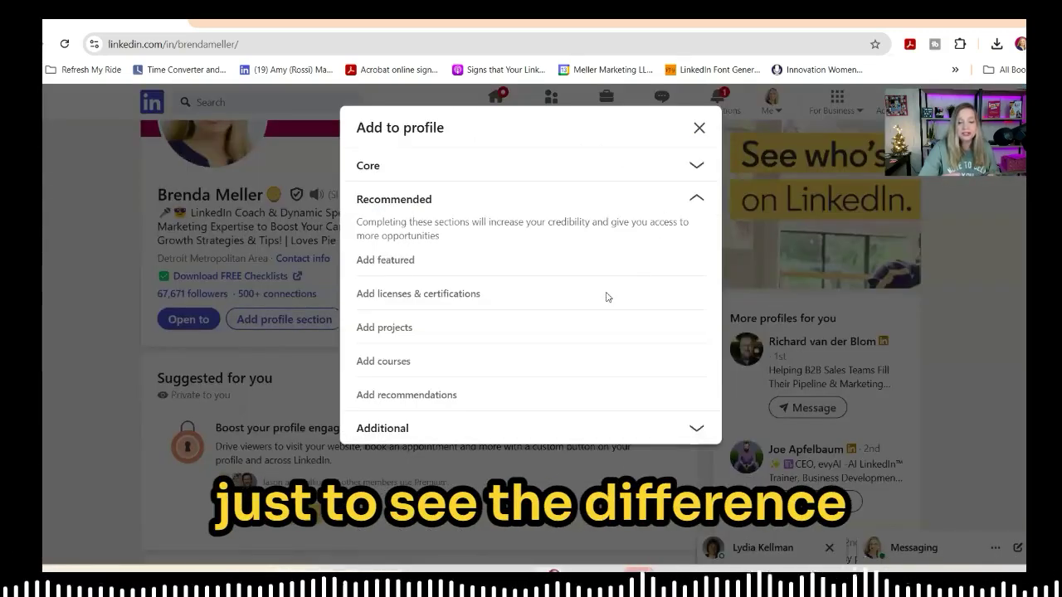
click(443, 300)
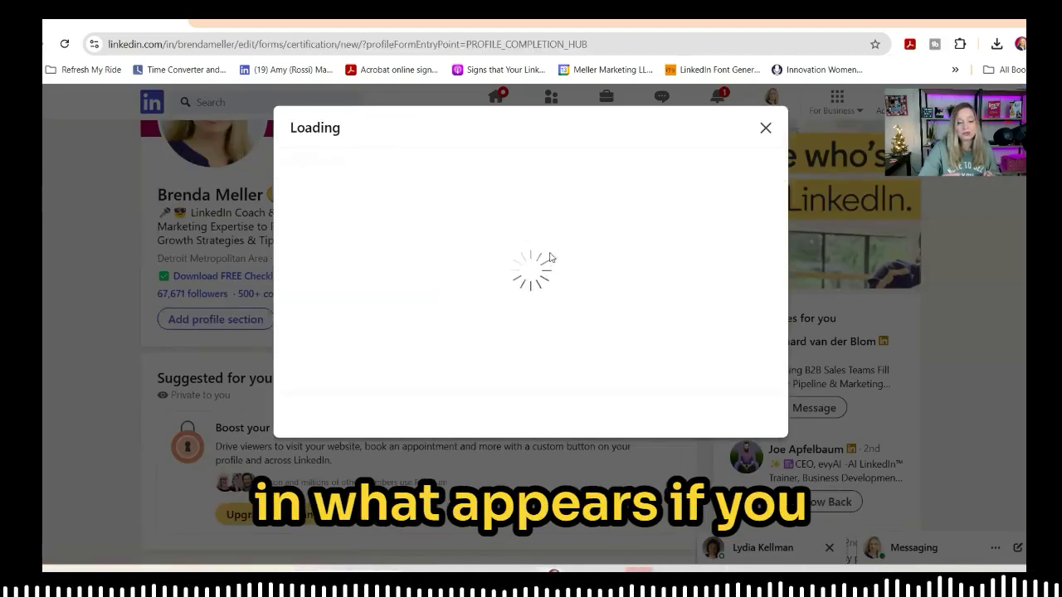
- Fill in name 'Certificate of Completion - The Recipe for Social Selling' and issuer MellerMarketing.com
click(386, 213)
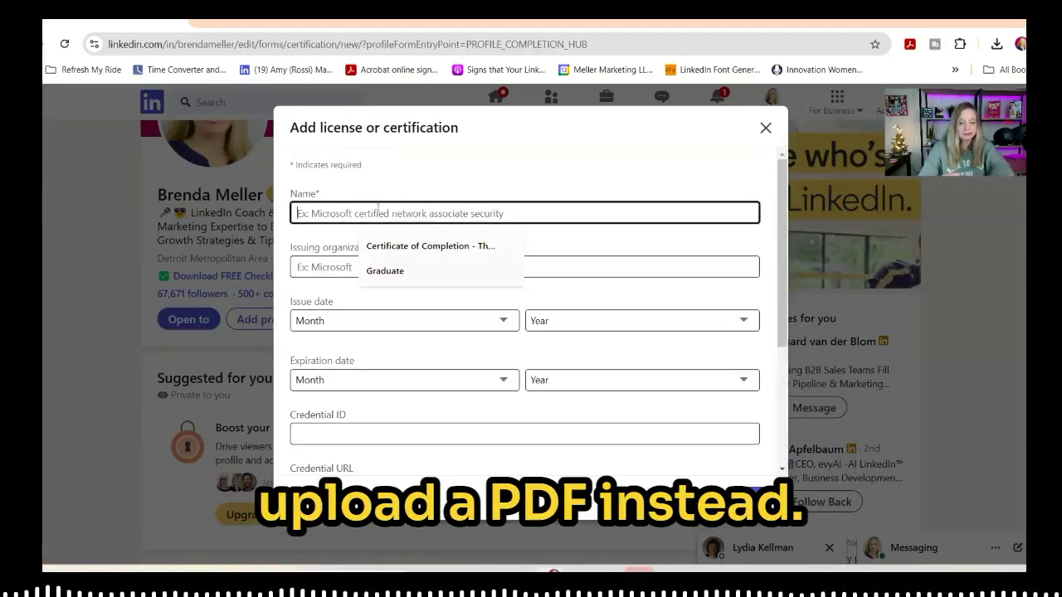
click(415, 246)
click(388, 267)
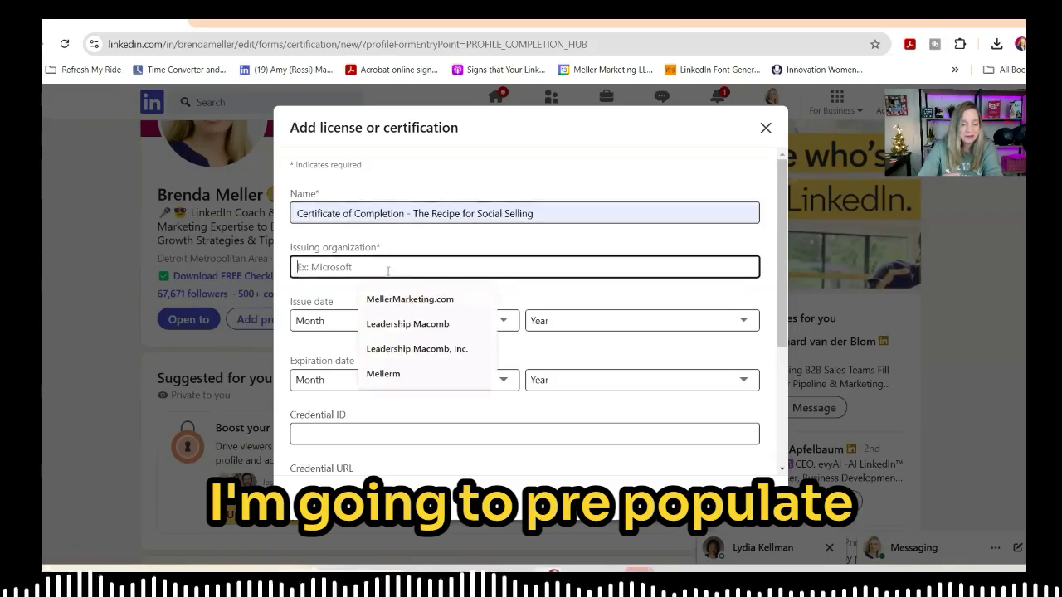
text(mell)
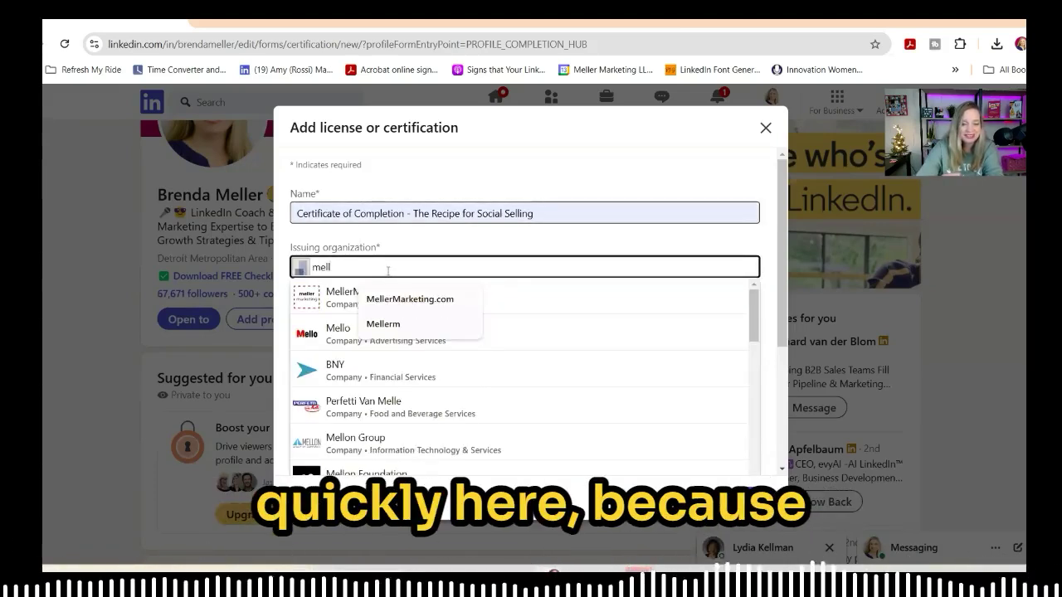
click(347, 292)
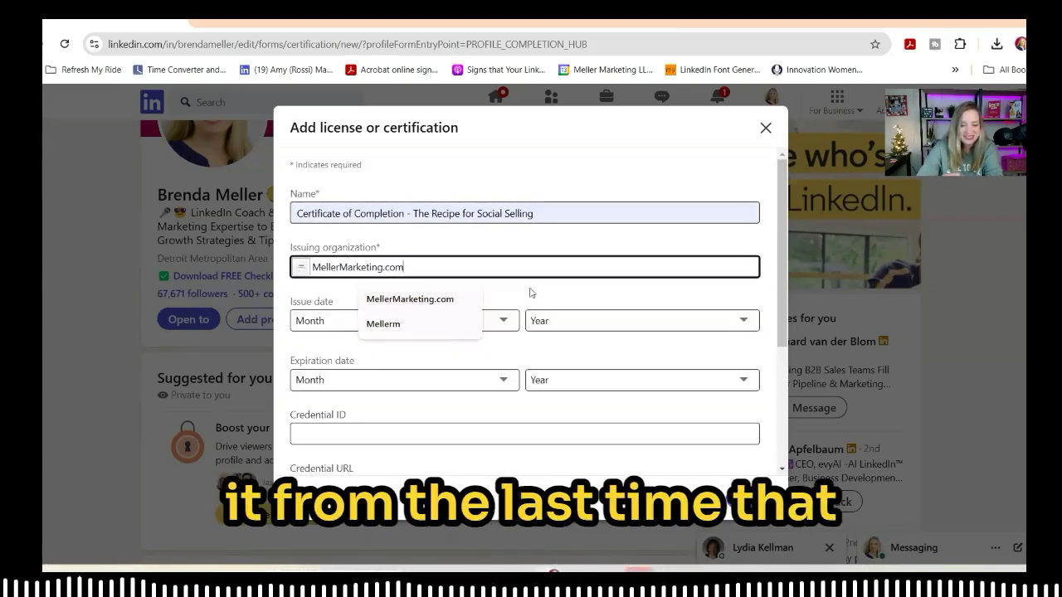
scroll(557, 323, down, 3)
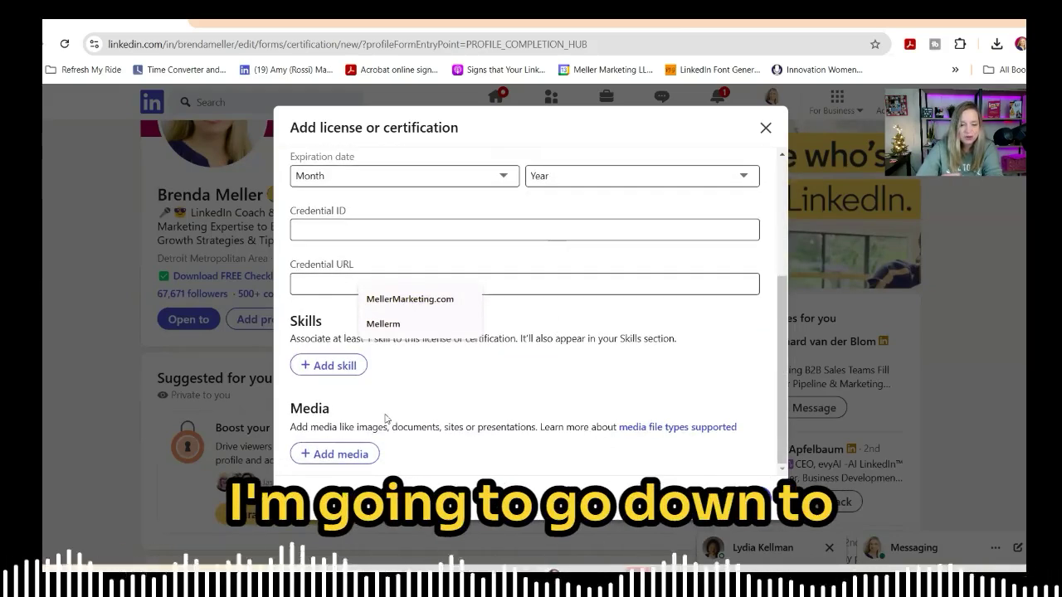
click(324, 451)
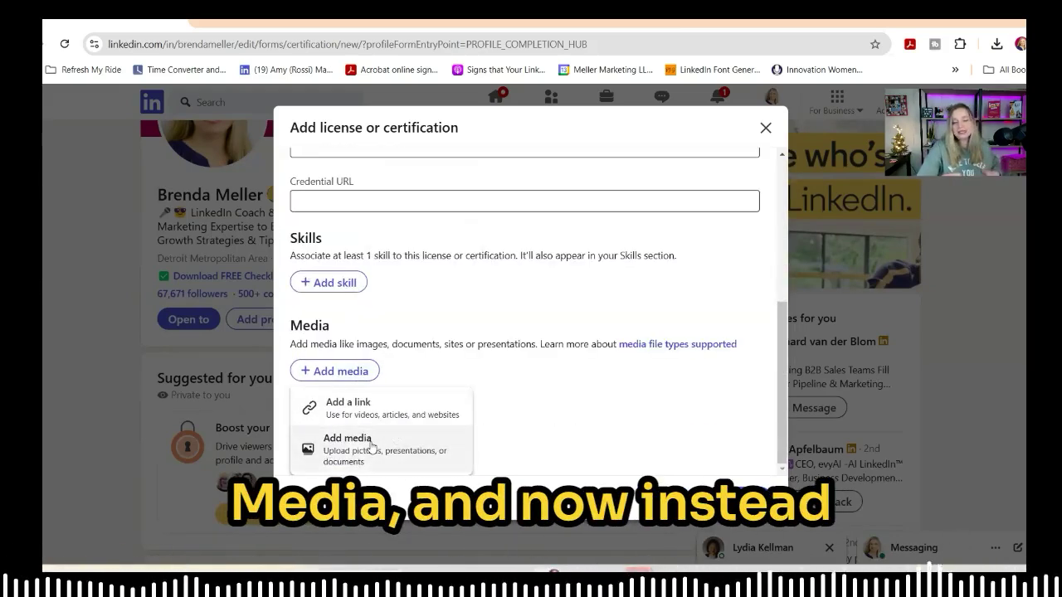
- Upload the certificate PDF as media and title it 'Certificate'
click(340, 442)
click(161, 139)
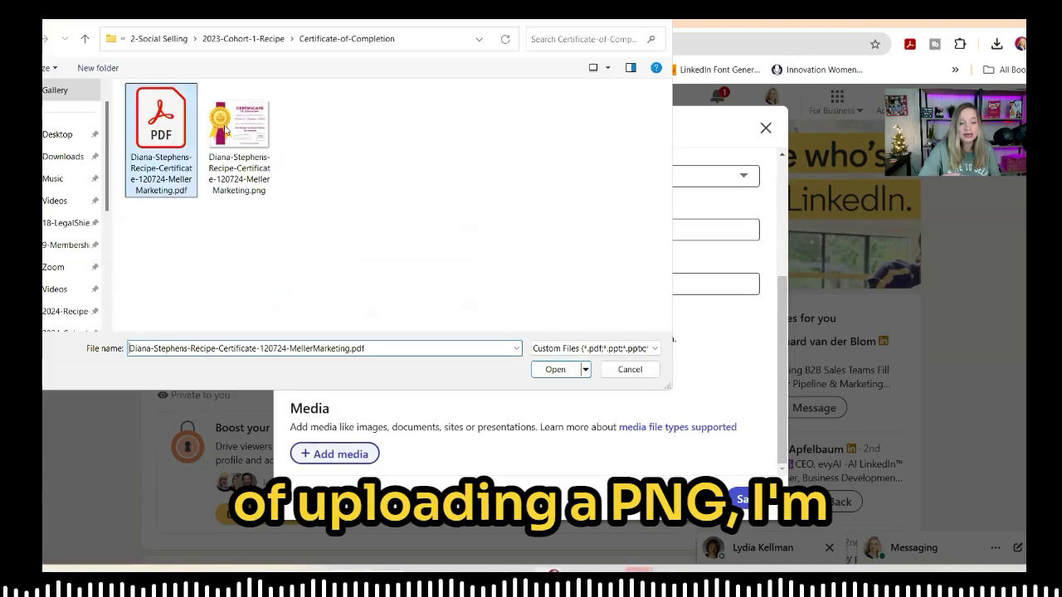
click(553, 368)
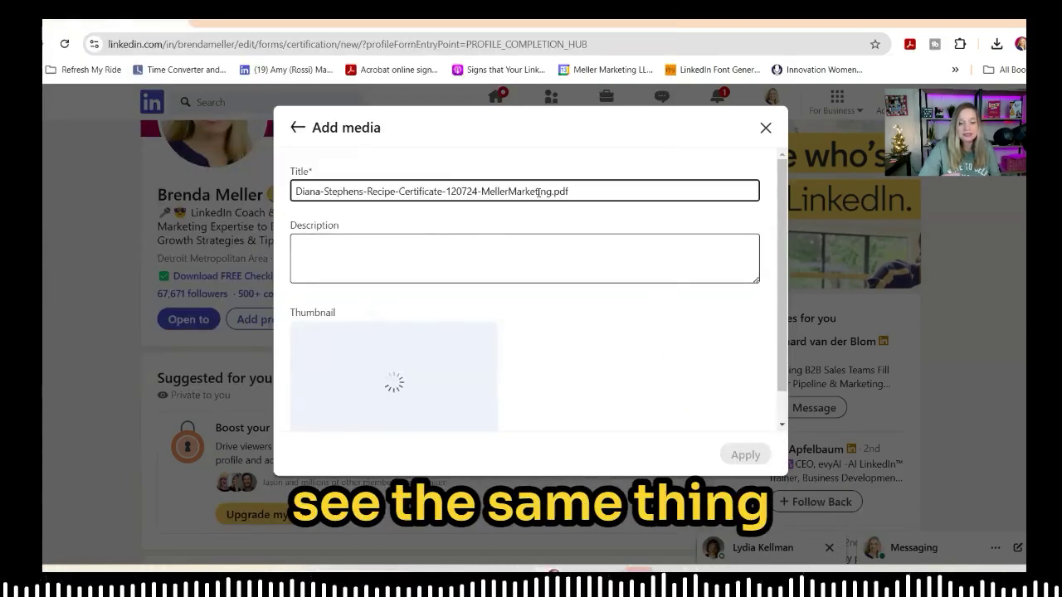
drag(569, 192, 257, 194)
text(C)
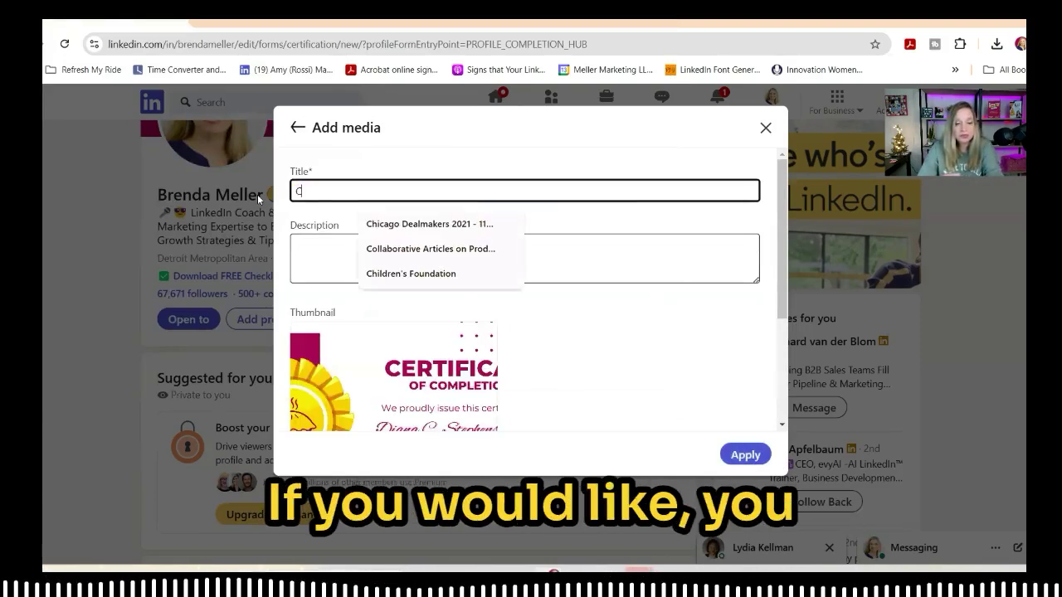
text(erti)
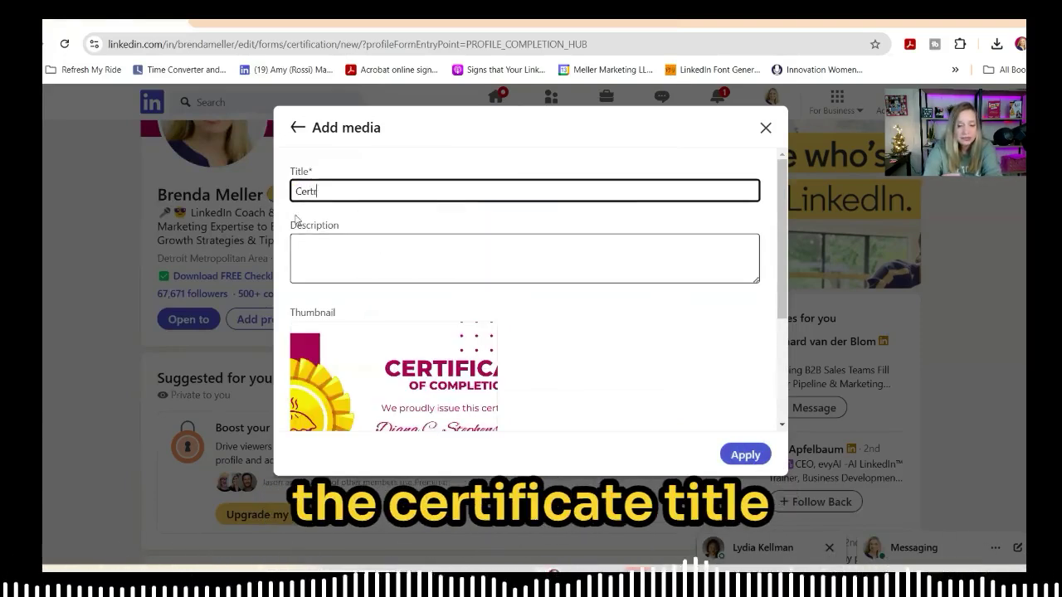
key(BackSpace)
key(BackSpace)
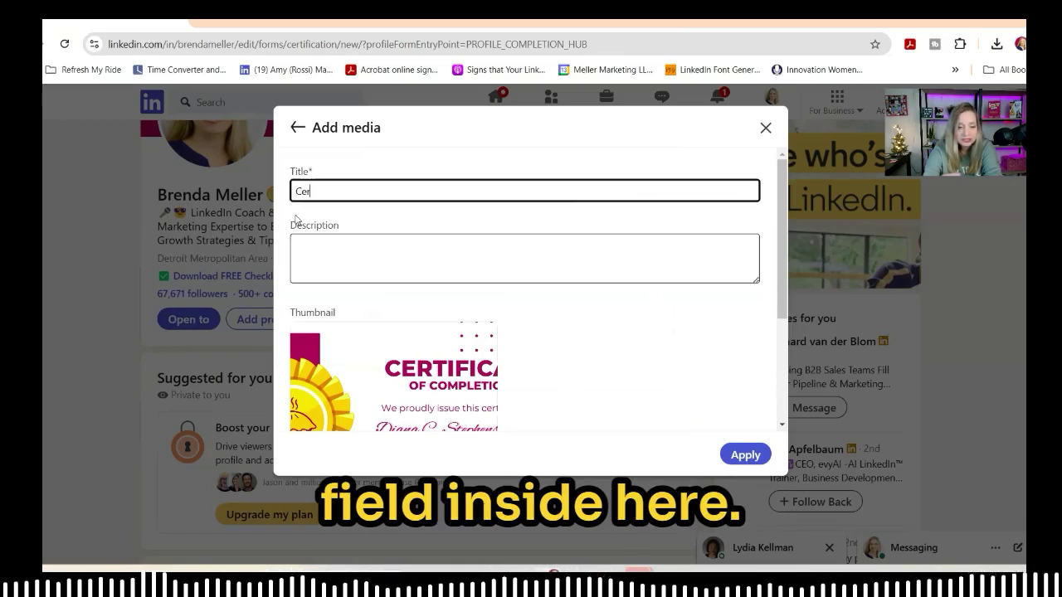
text(tificate)
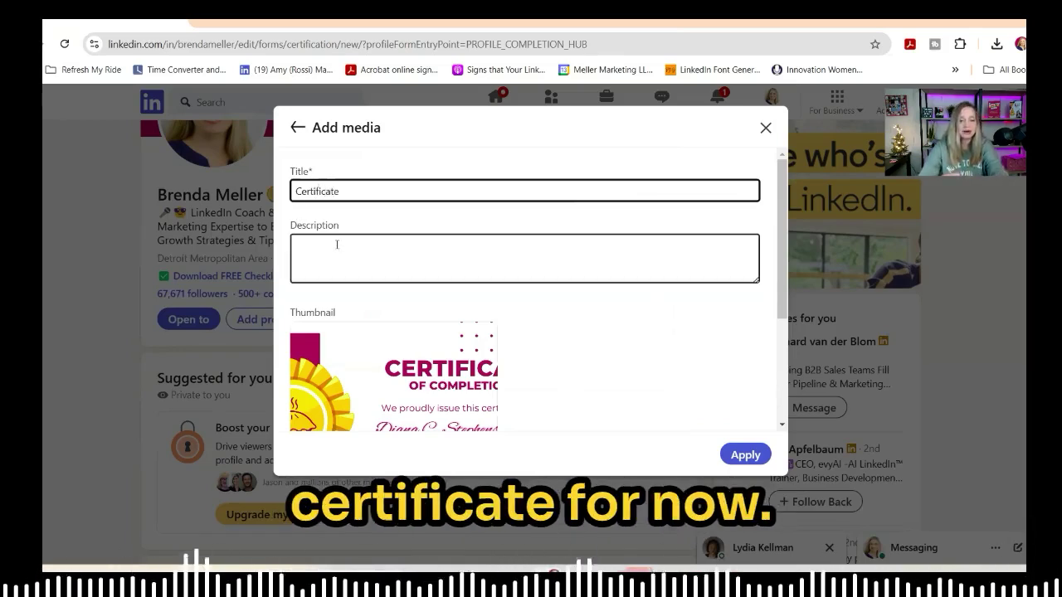
scroll(680, 324, down, 4)
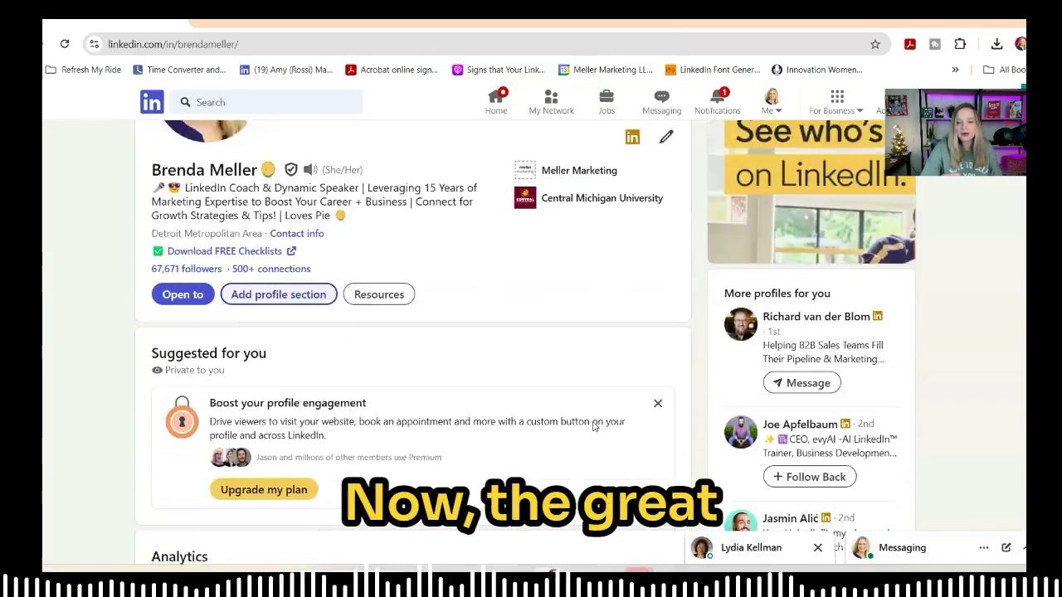
- Scroll to Licenses & certifications to review the Recipe for Social Selling certificate entry
scroll(592, 427, down, 8)
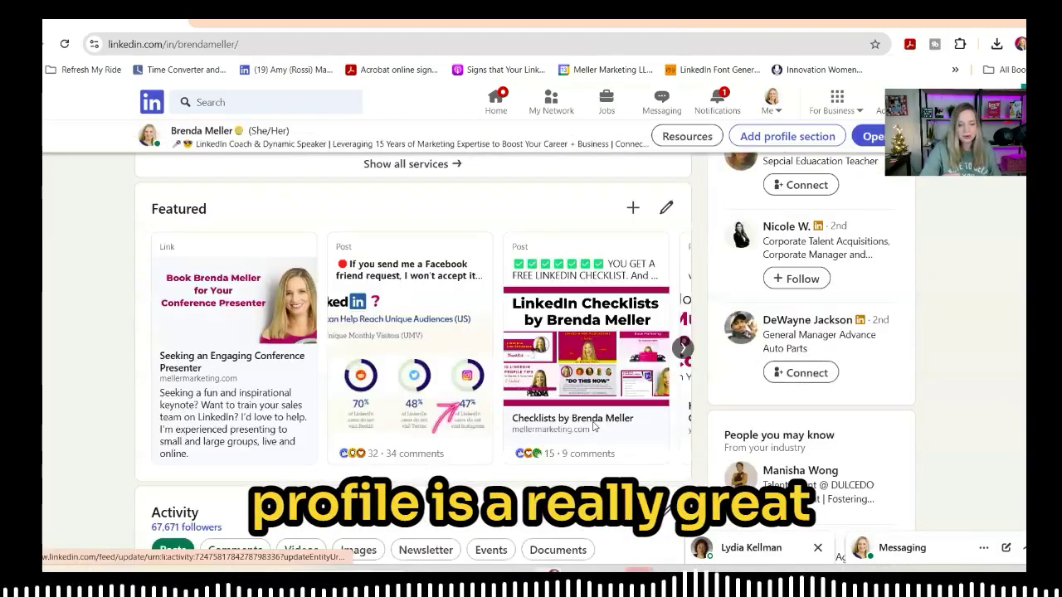
scroll(594, 426, down, 10)
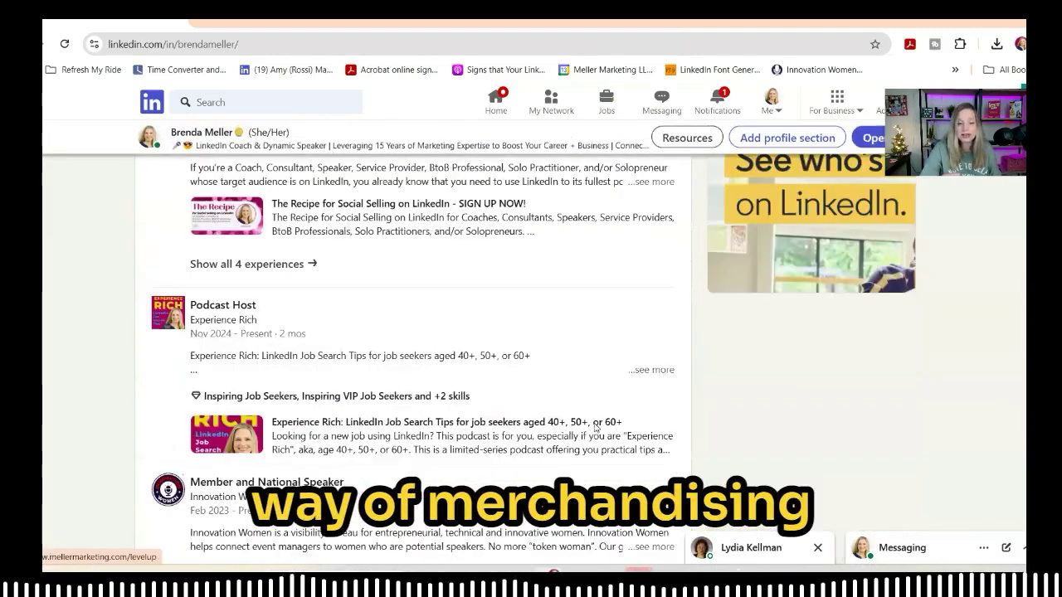
scroll(594, 426, down, 15)
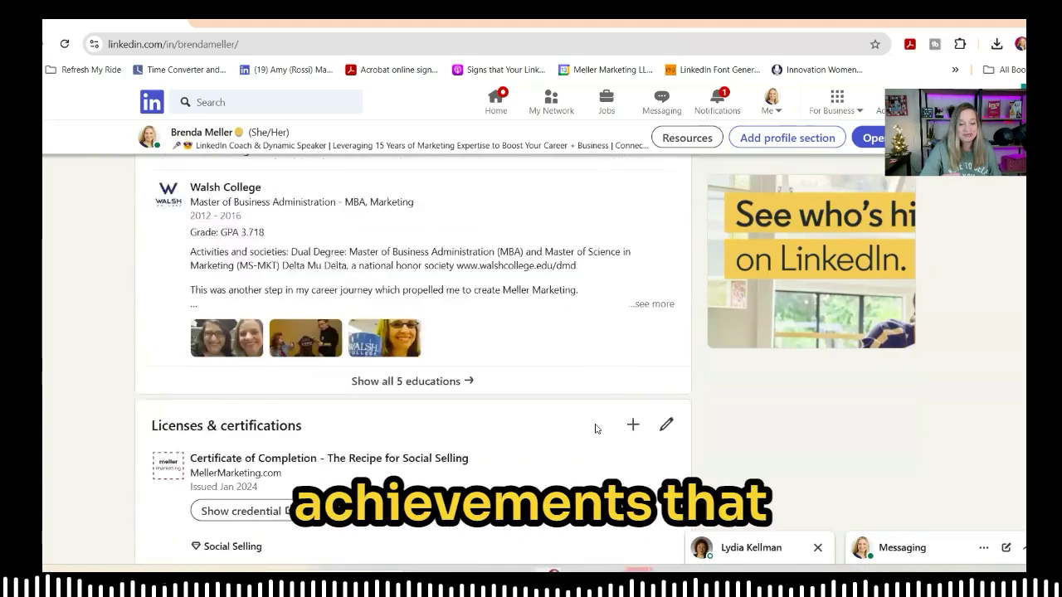
scroll(594, 428, down, 6)
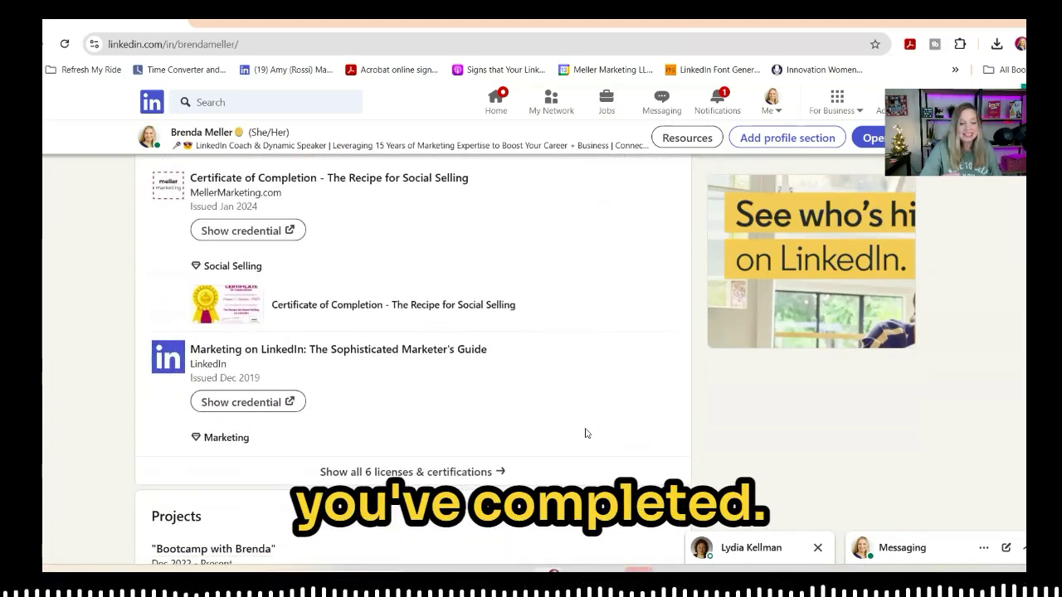
scroll(578, 406, up, 1)
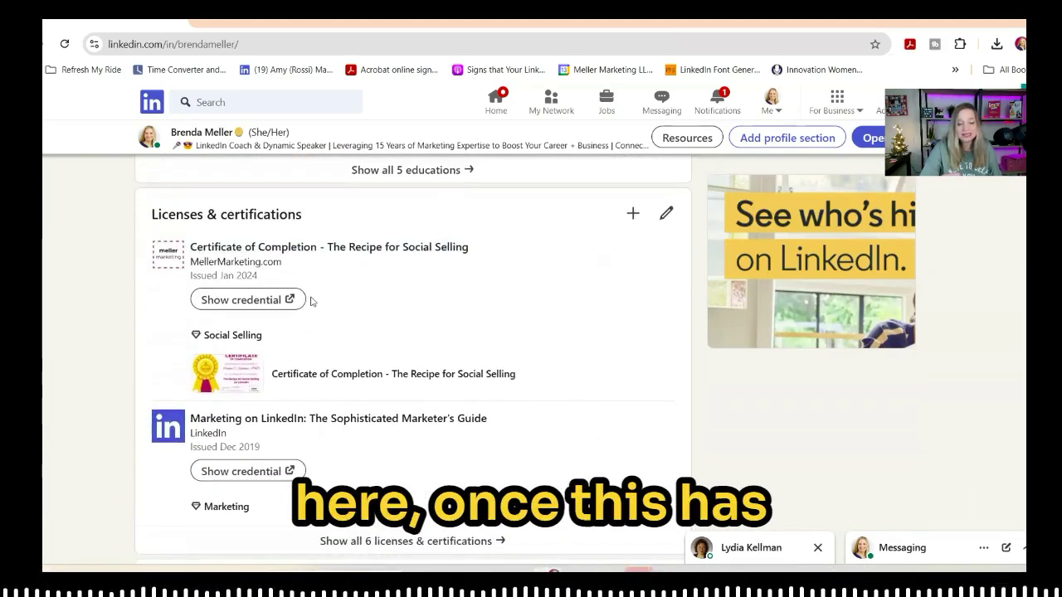